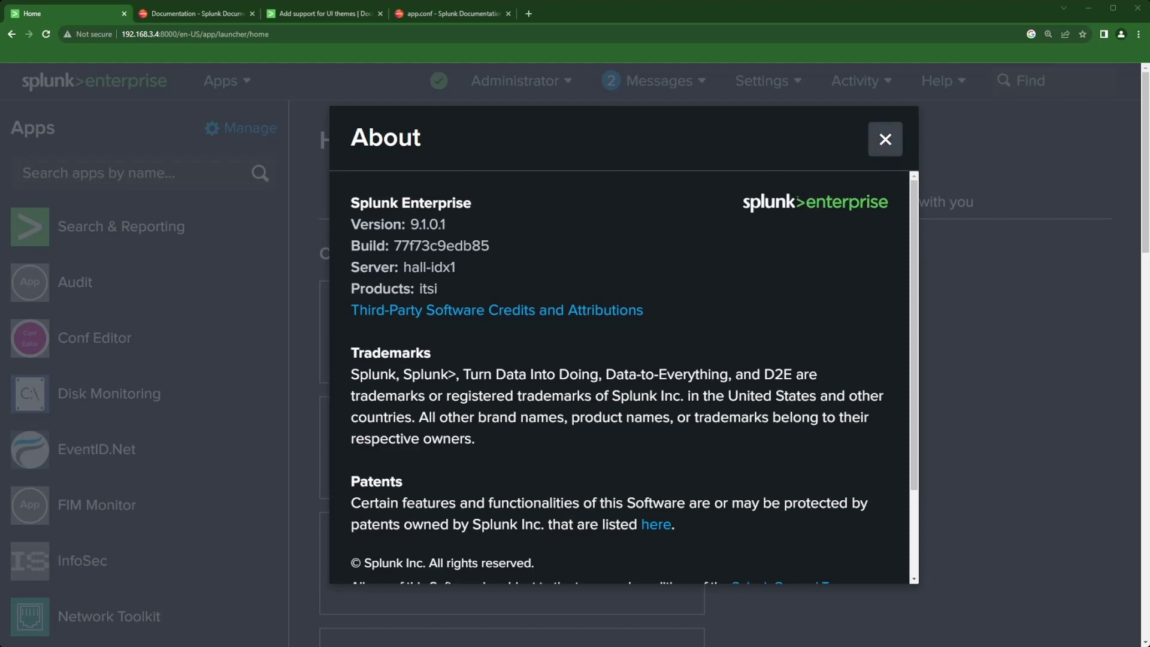
Close the Splunk Enterprise 9.1.0.1 About dialog to return to the home page
left_click(885, 142)
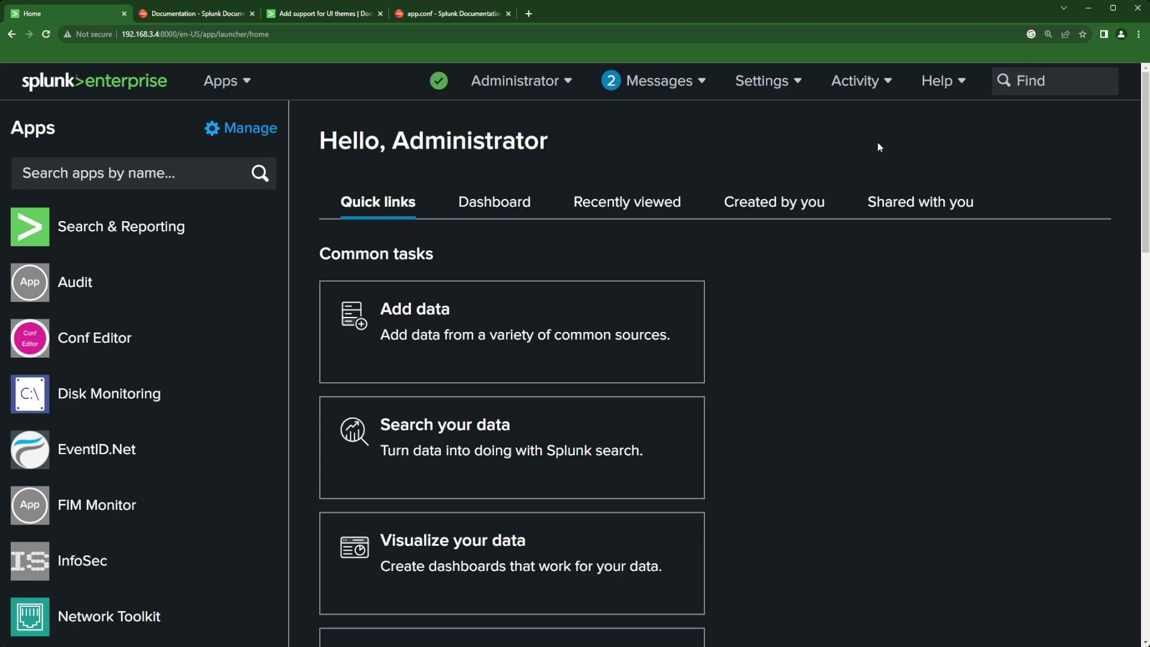
left_click(538, 84)
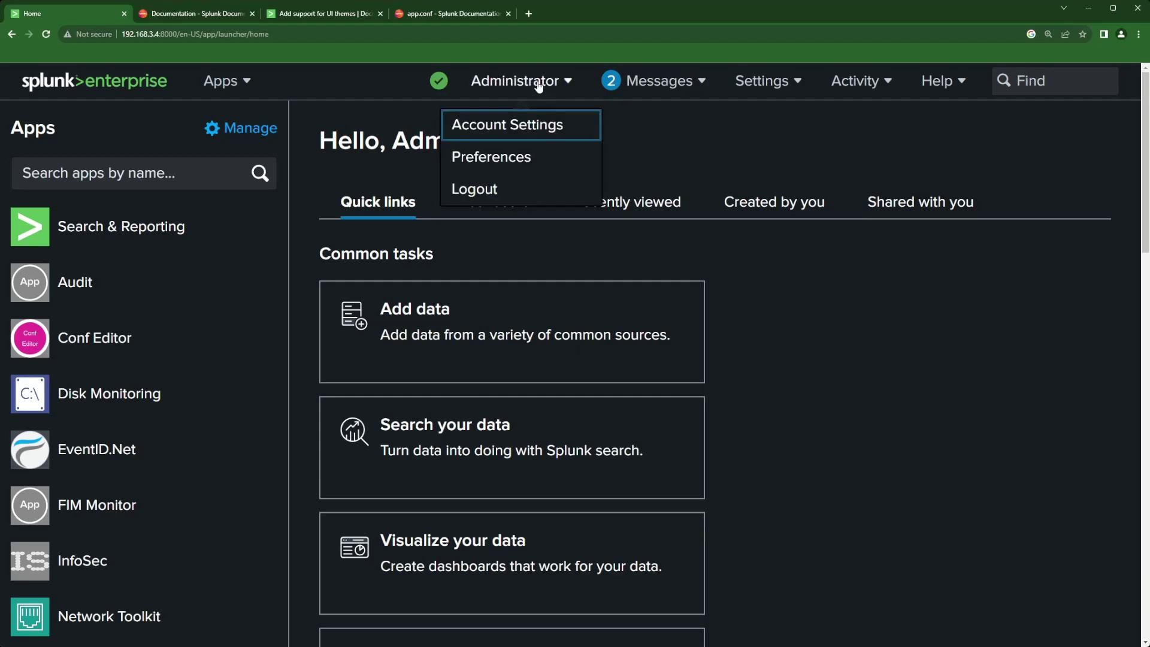
left_click(512, 155)
scroll(609, 241, "down", 3)
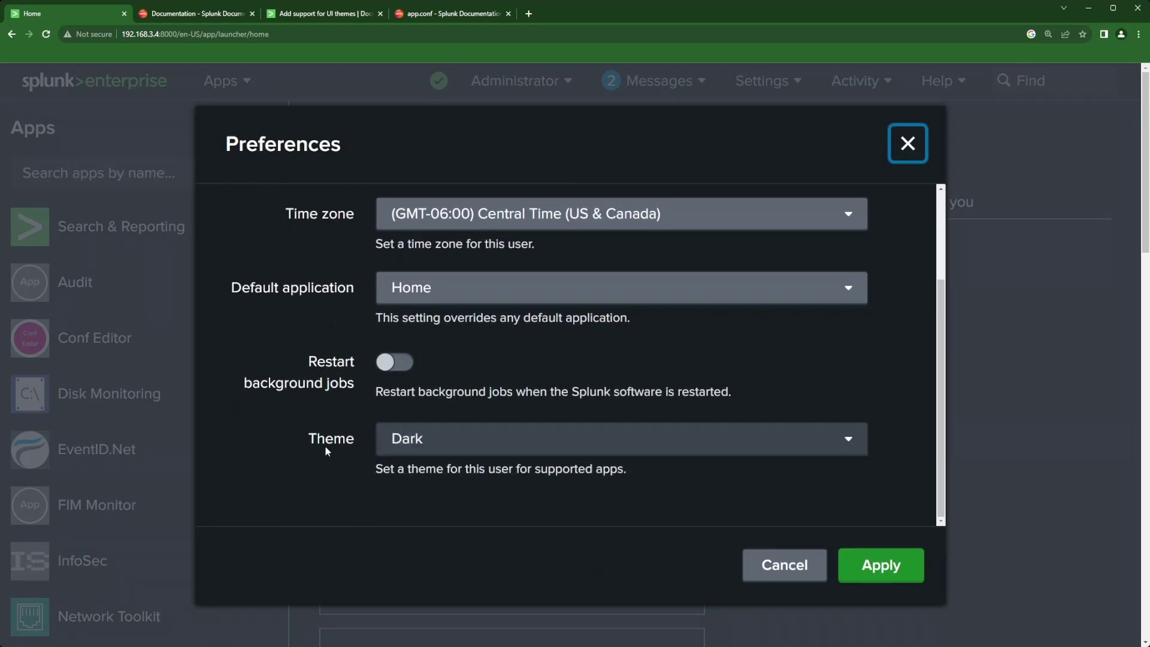
left_click(587, 443)
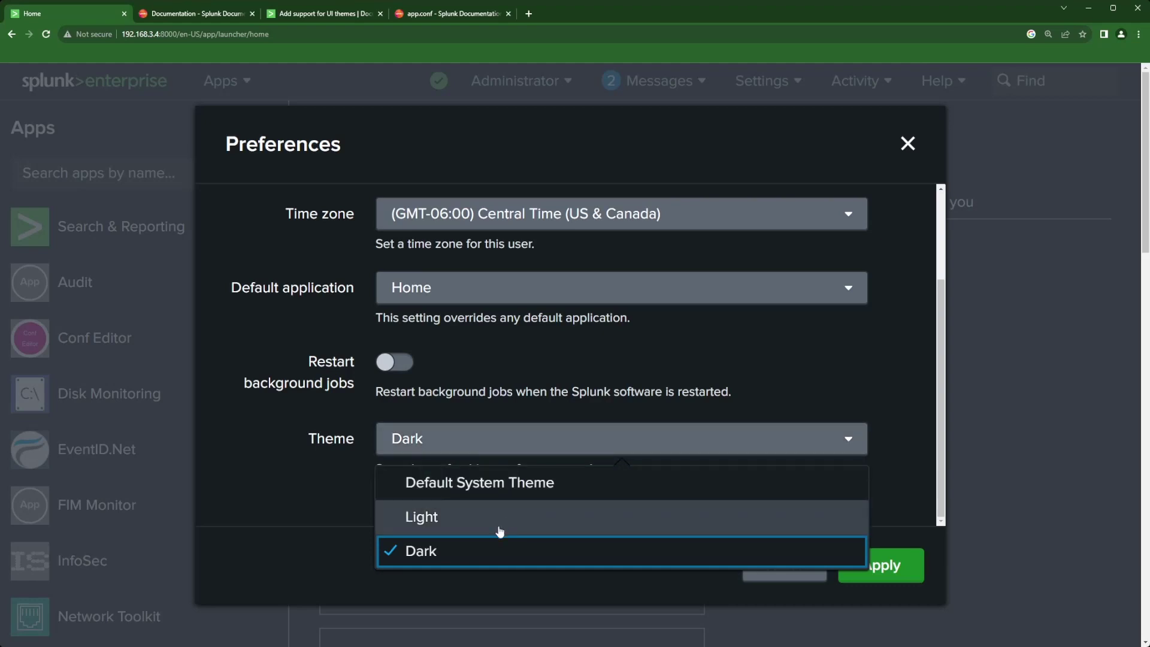
left_click(469, 556)
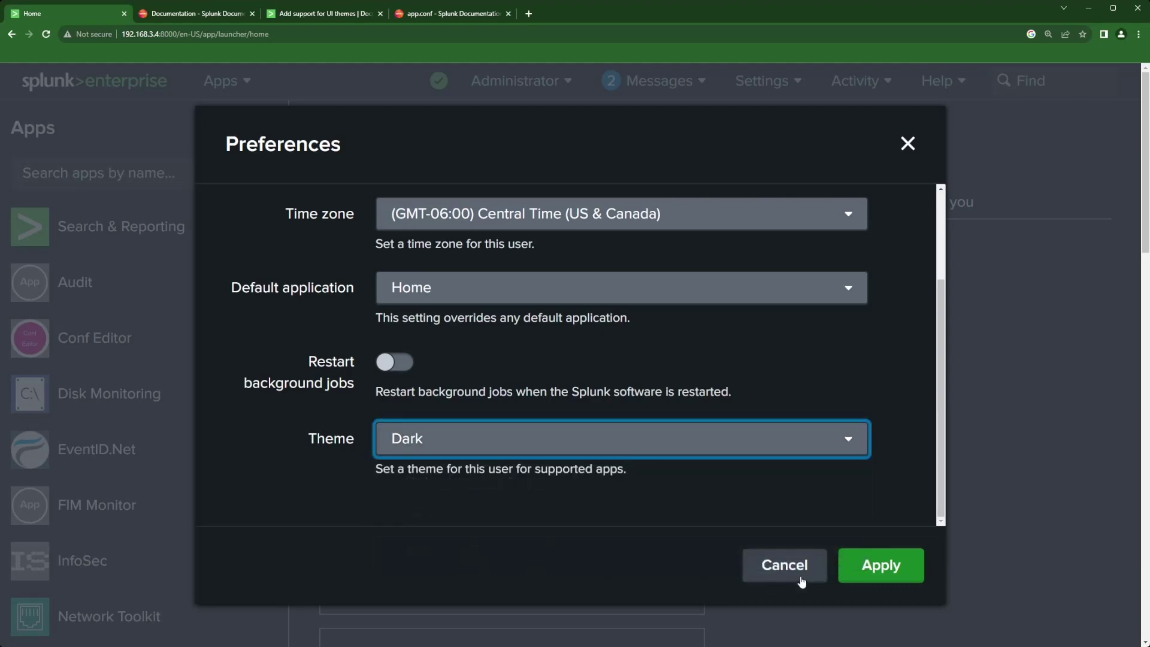
left_click(897, 568)
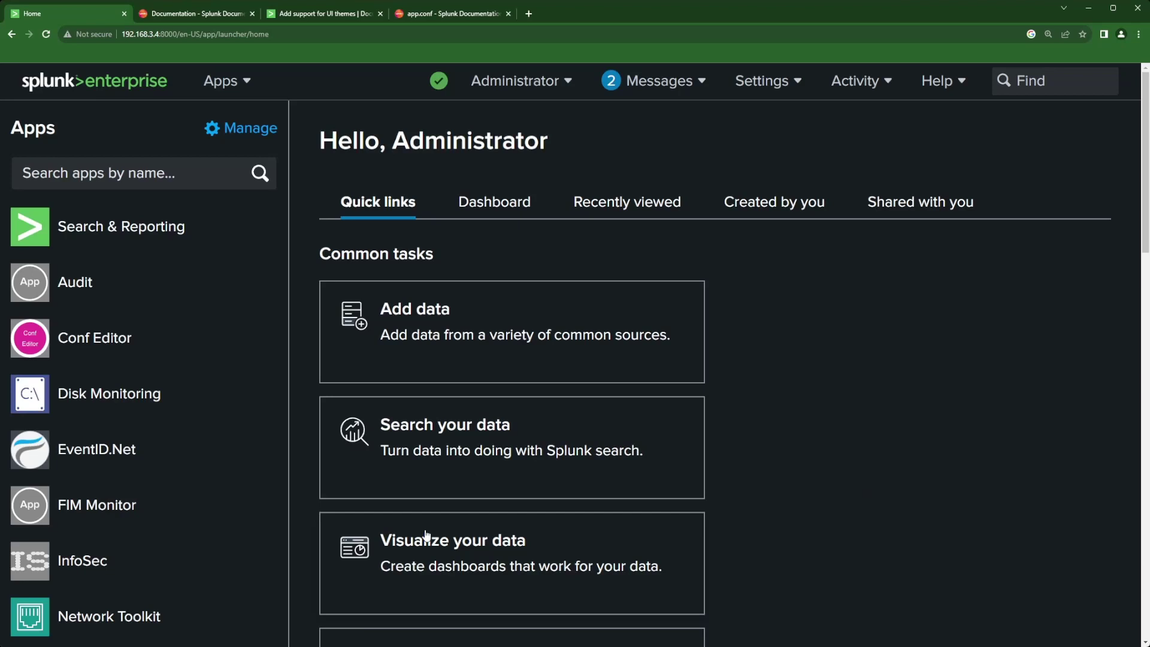
Open the Search & Reporting app from the home page's Apps sidebar
left_click(194, 237)
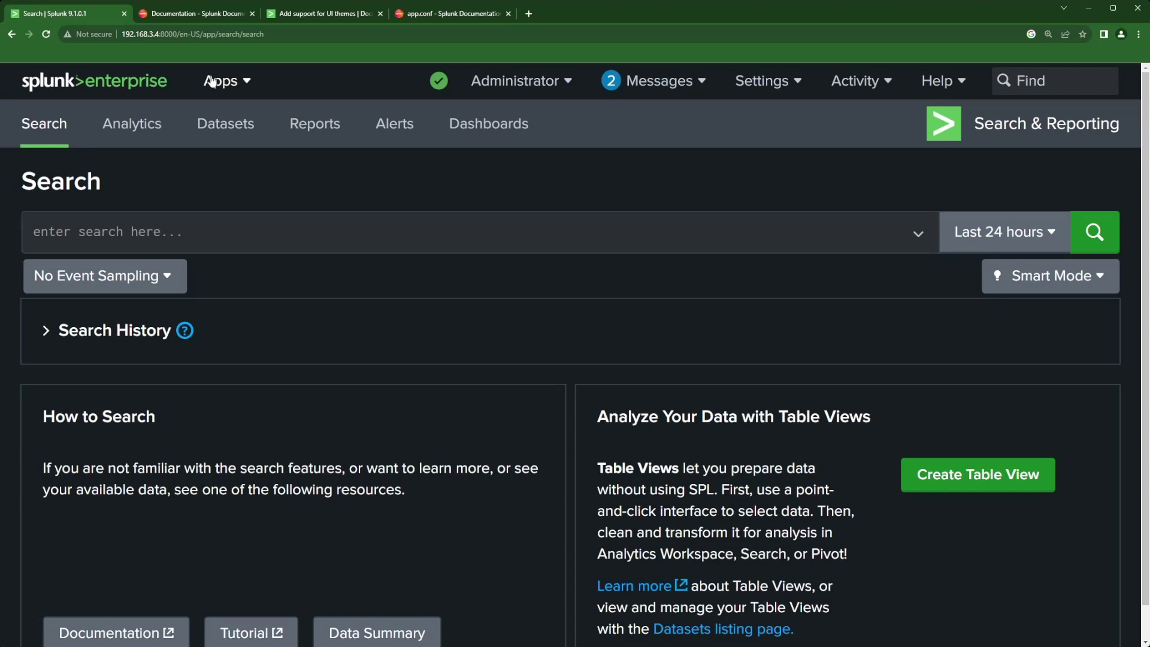
In Splunk Docs, open the Splunk Enterprise 9.1 release notes and scroll through the What's New table
left_click(211, 20)
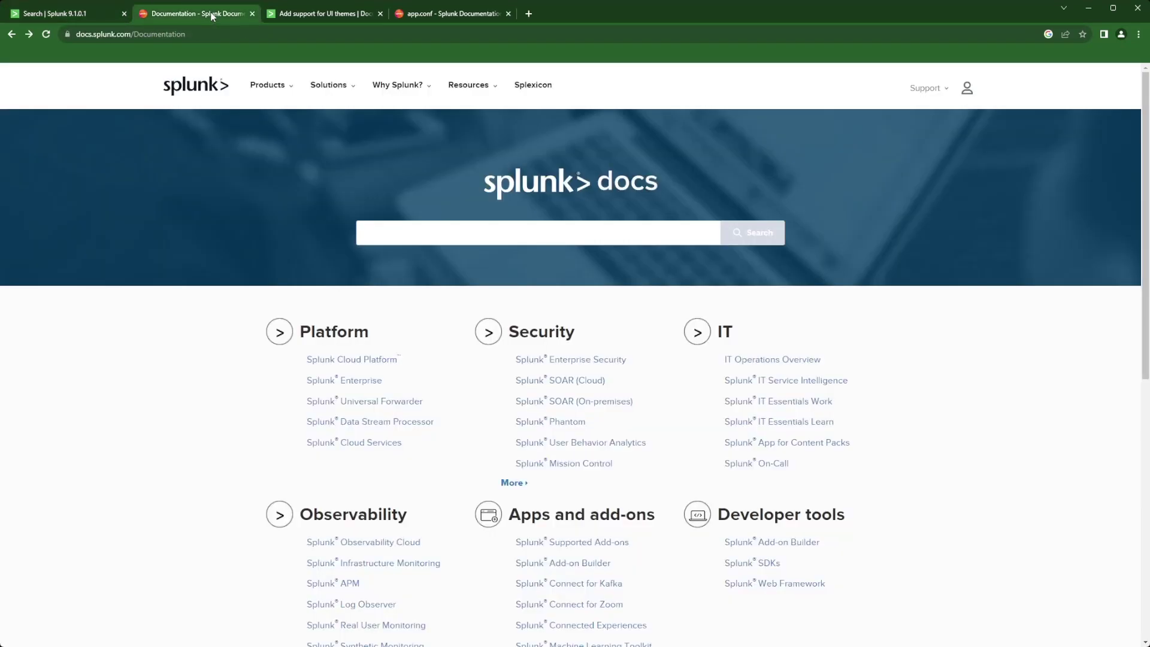
left_click(360, 381)
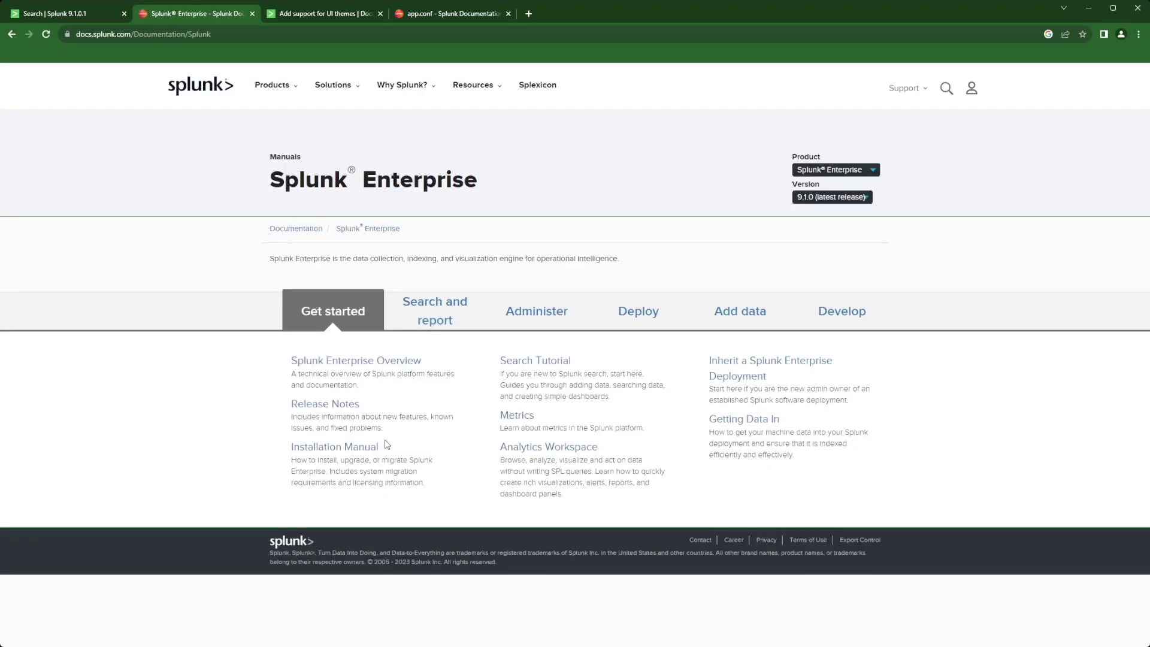
left_click(330, 409)
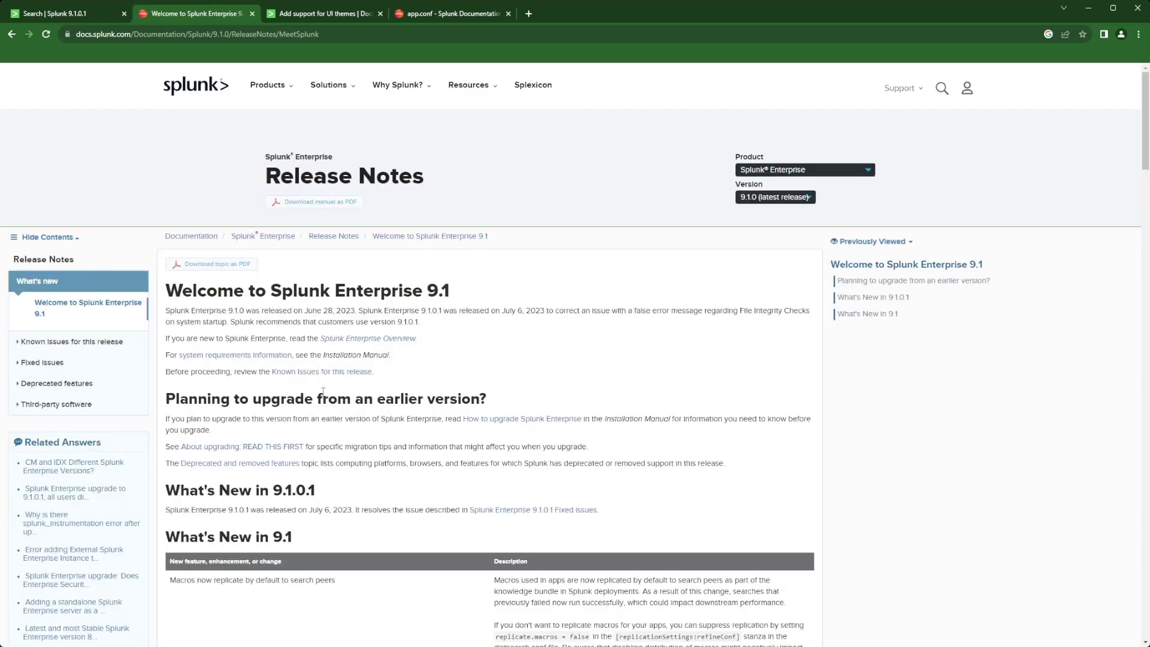
scroll(331, 409, "down", 8)
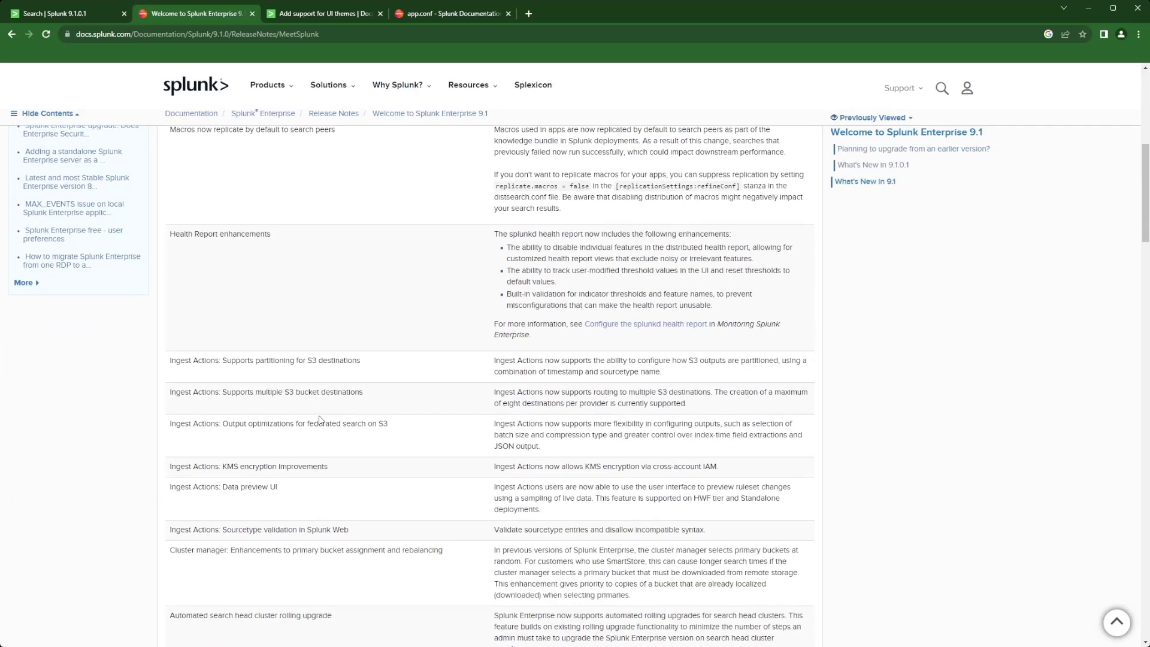
scroll(319, 419, "down", 6)
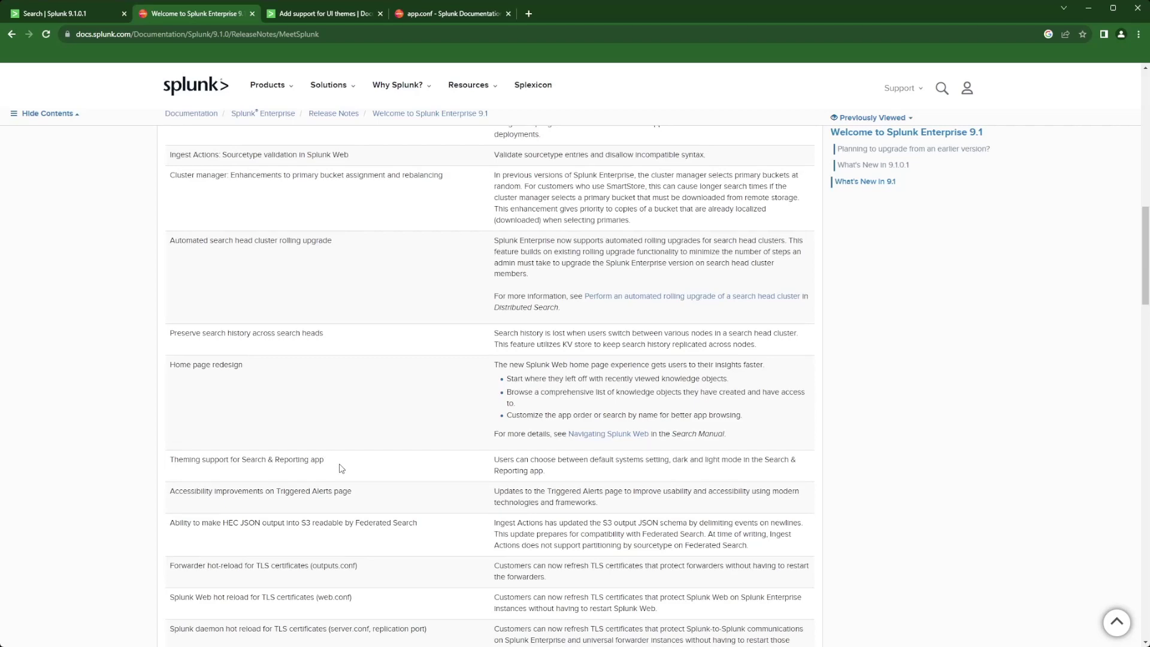
scroll(341, 468, "down", 7)
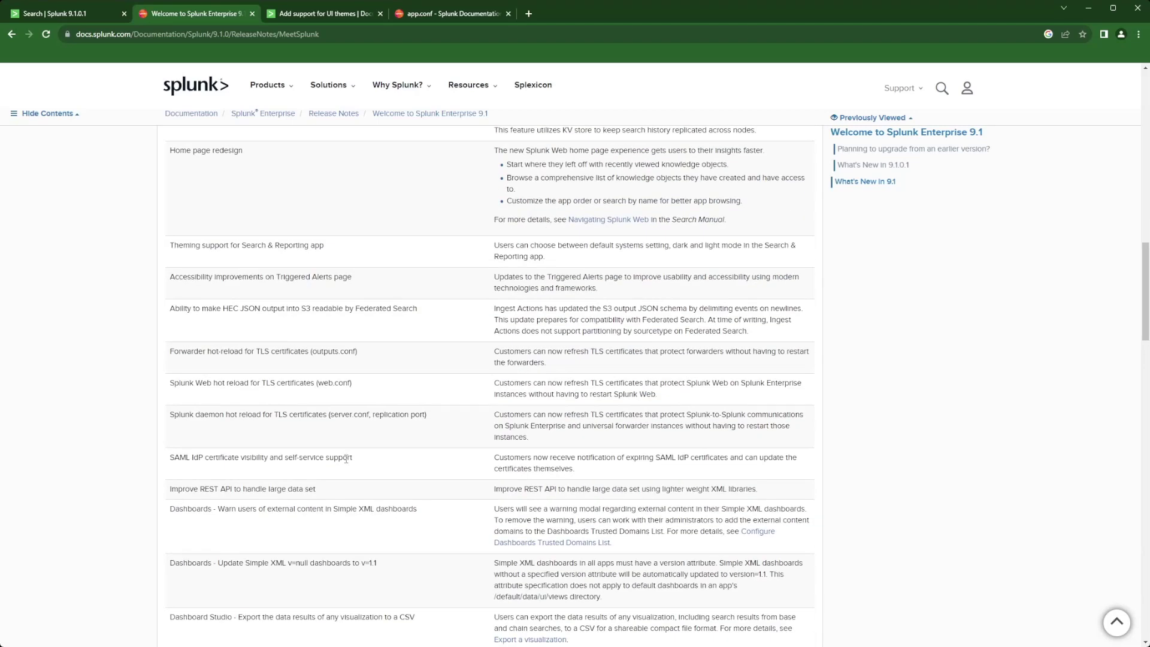
scroll(350, 462, "down", 1)
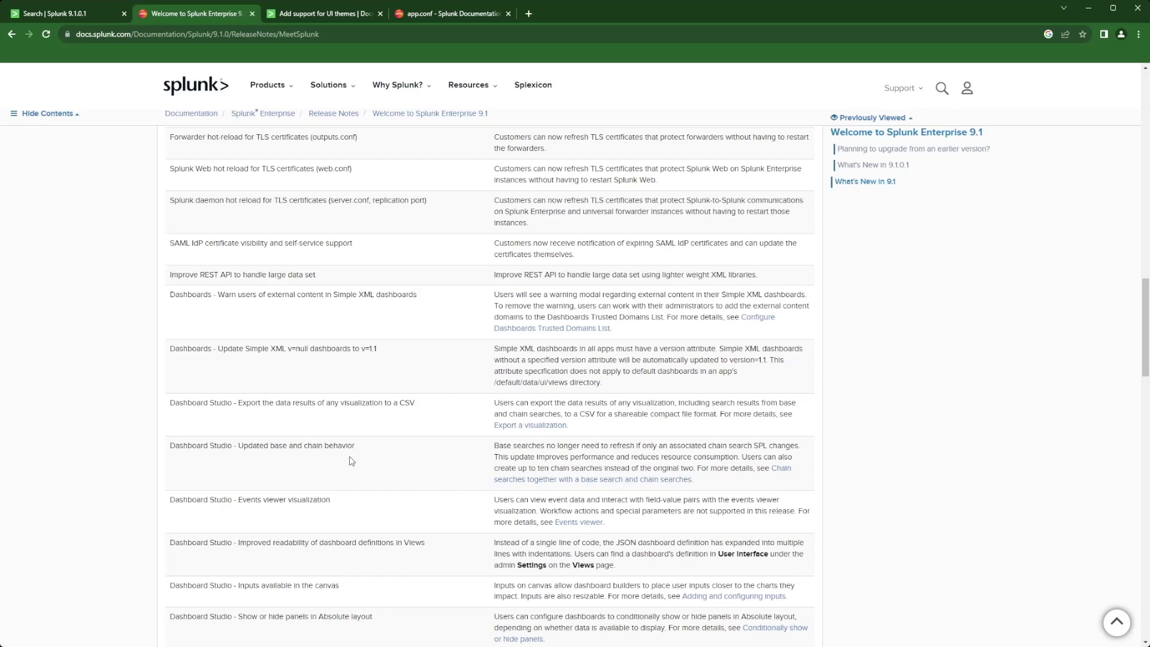
scroll(361, 454, "down", 3)
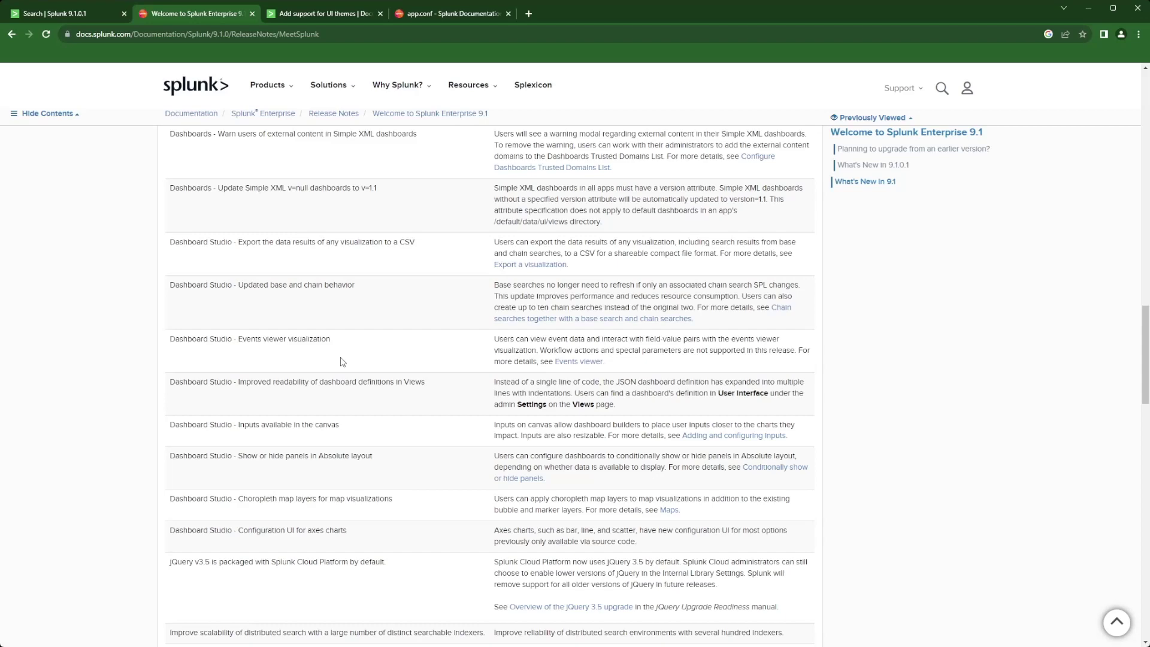
Back in Splunk, launch the OPNsense app from the Apps menu
left_click(101, 15)
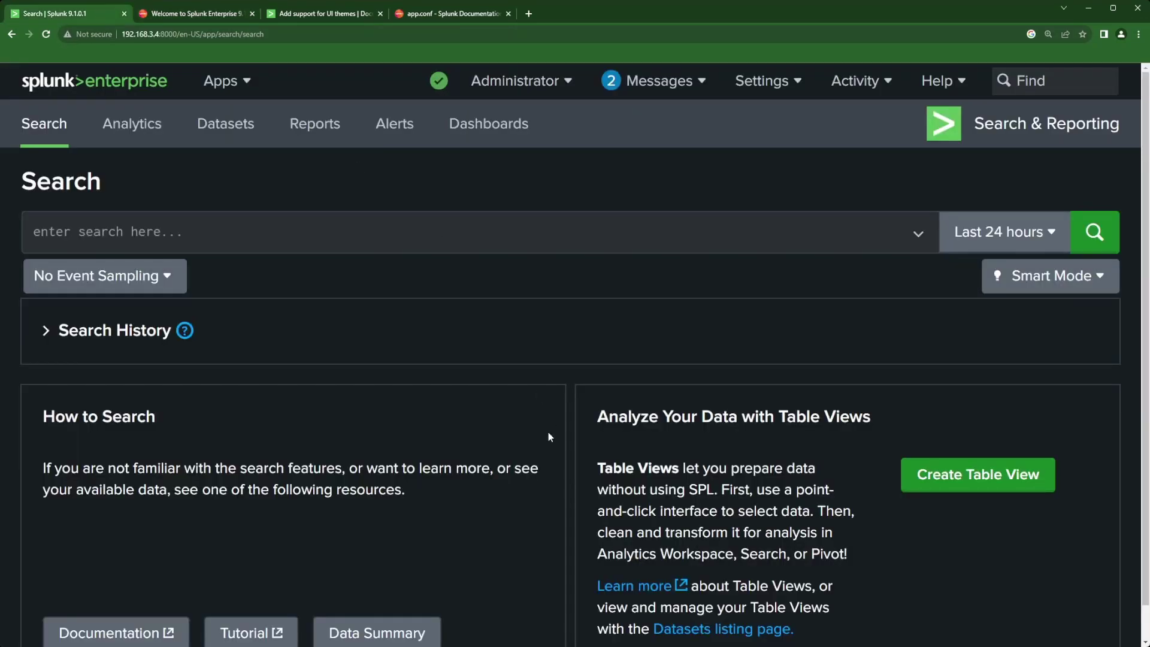
left_click(225, 81)
left_click(179, 447)
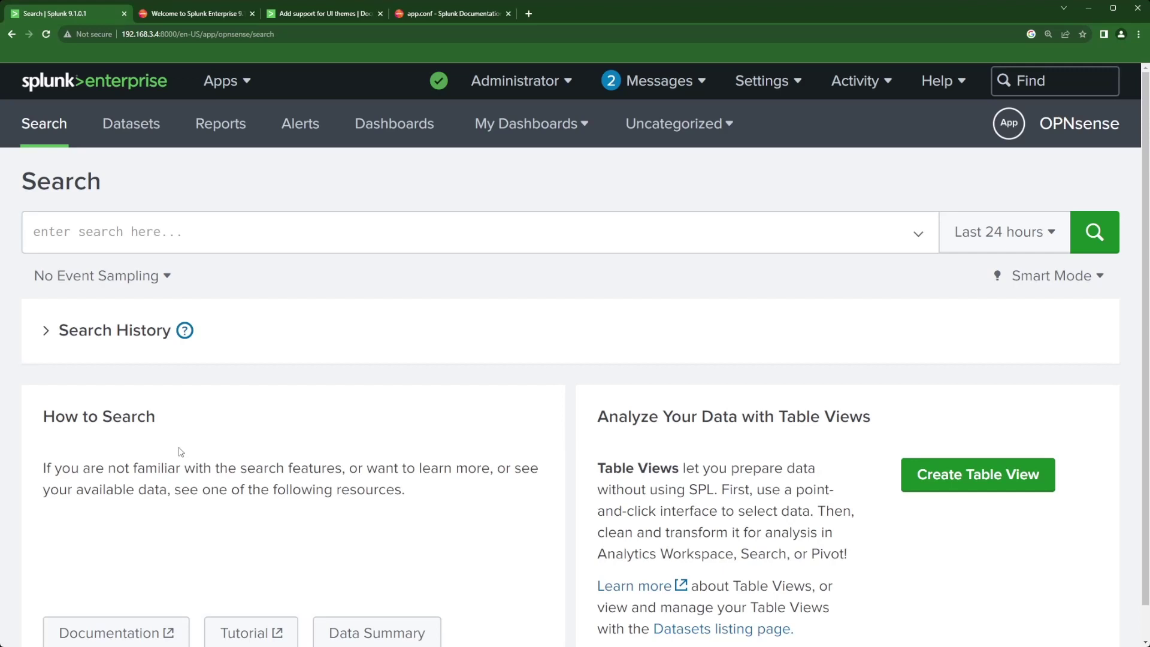
Bring up the 'Add support for UI themes' guide at its app.conf supported_themes = light, dark example
left_click(334, 13)
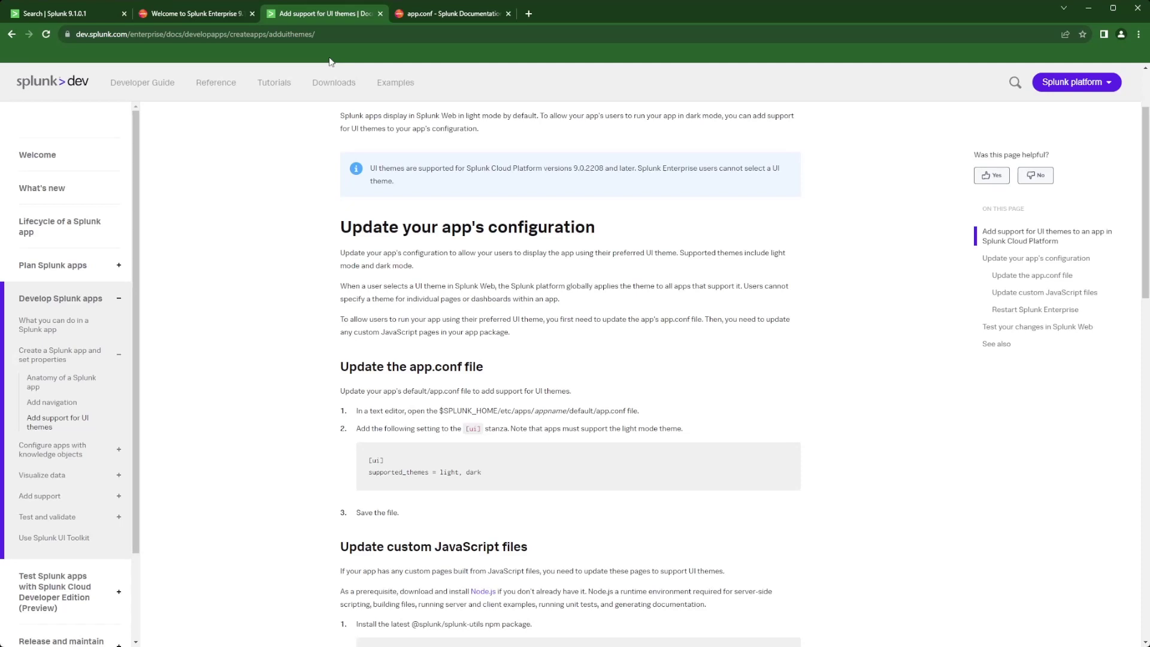
scroll(421, 311, "down", 2)
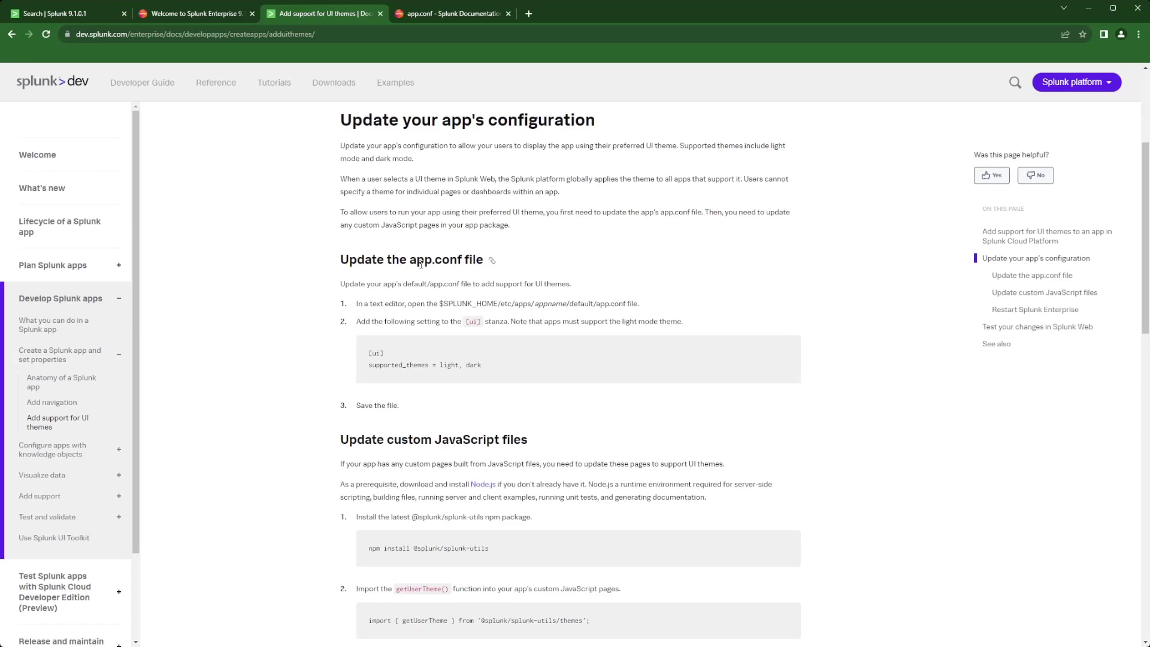
double_click(583, 306)
scroll(731, 356, "down", 2)
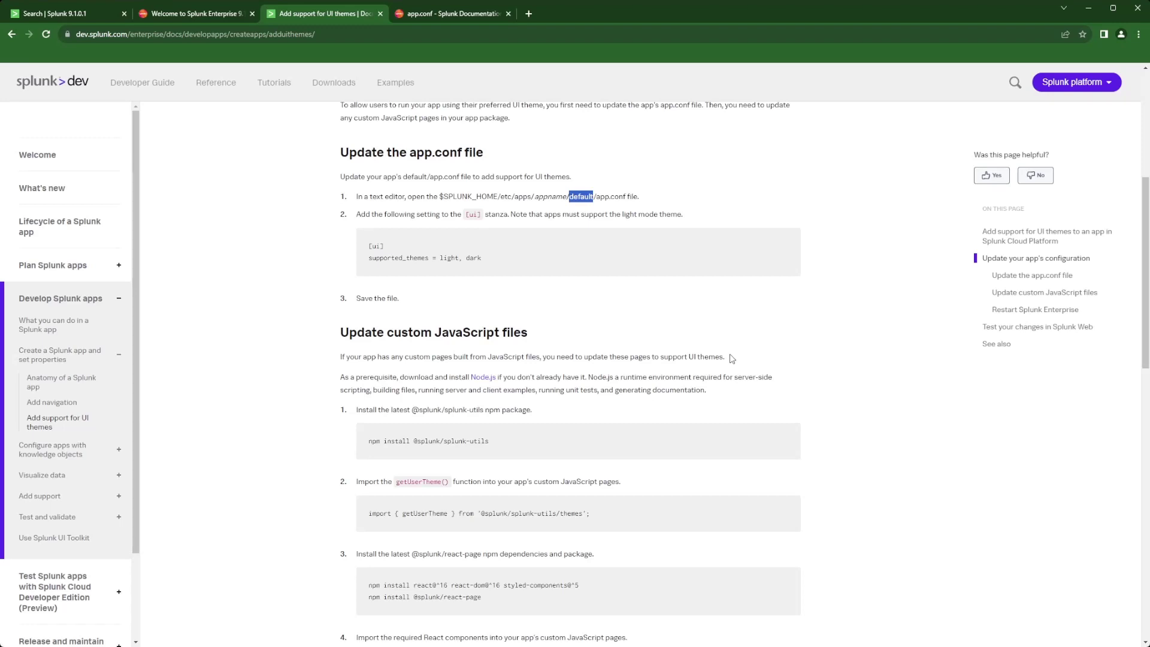
scroll(732, 358, "up", 3)
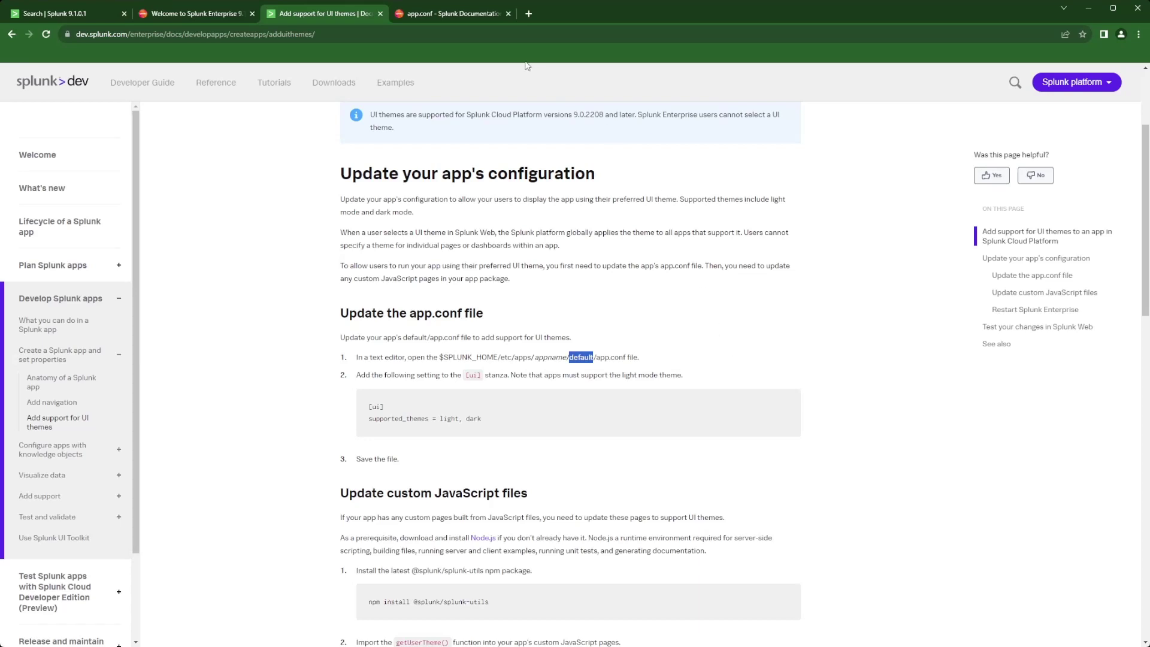
Review the app.conf specification page, scrolling down through it and back to the top
left_click(456, 13)
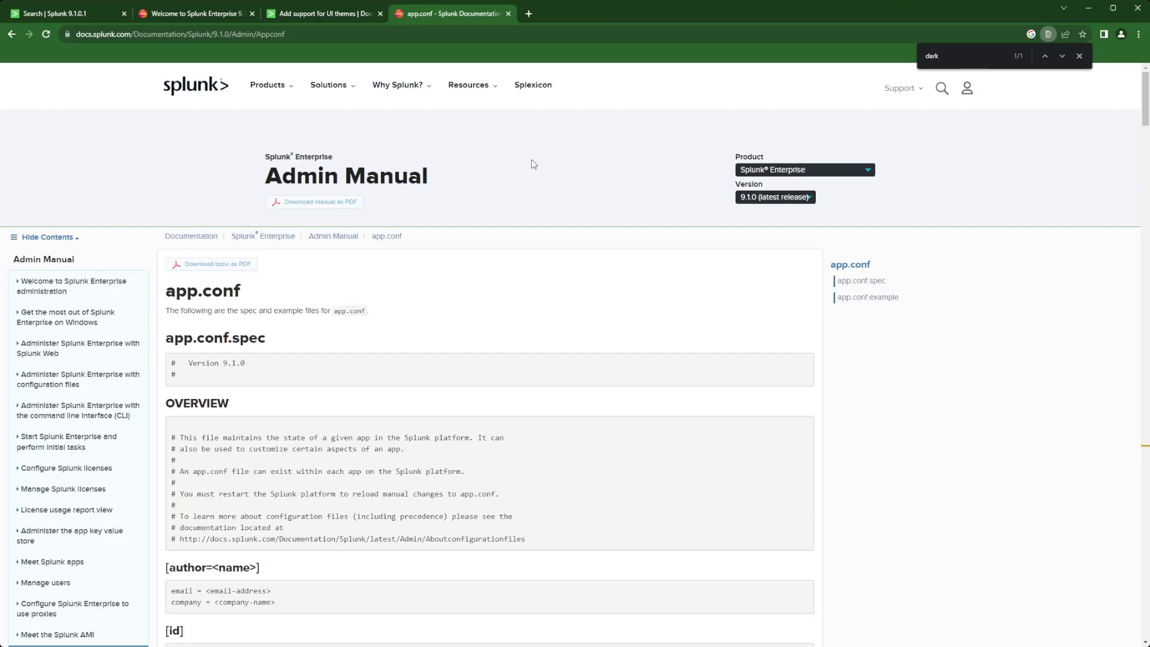
scroll(559, 460, "down", 4)
scroll(559, 460, "down", 8)
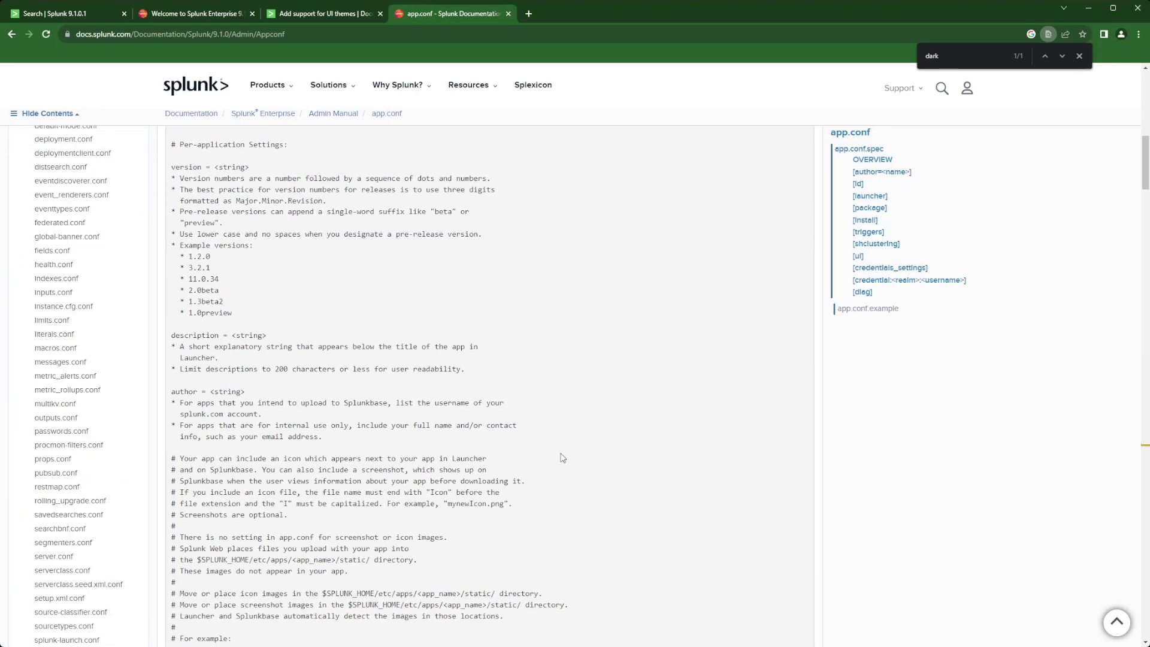
scroll(563, 458, "up", 12)
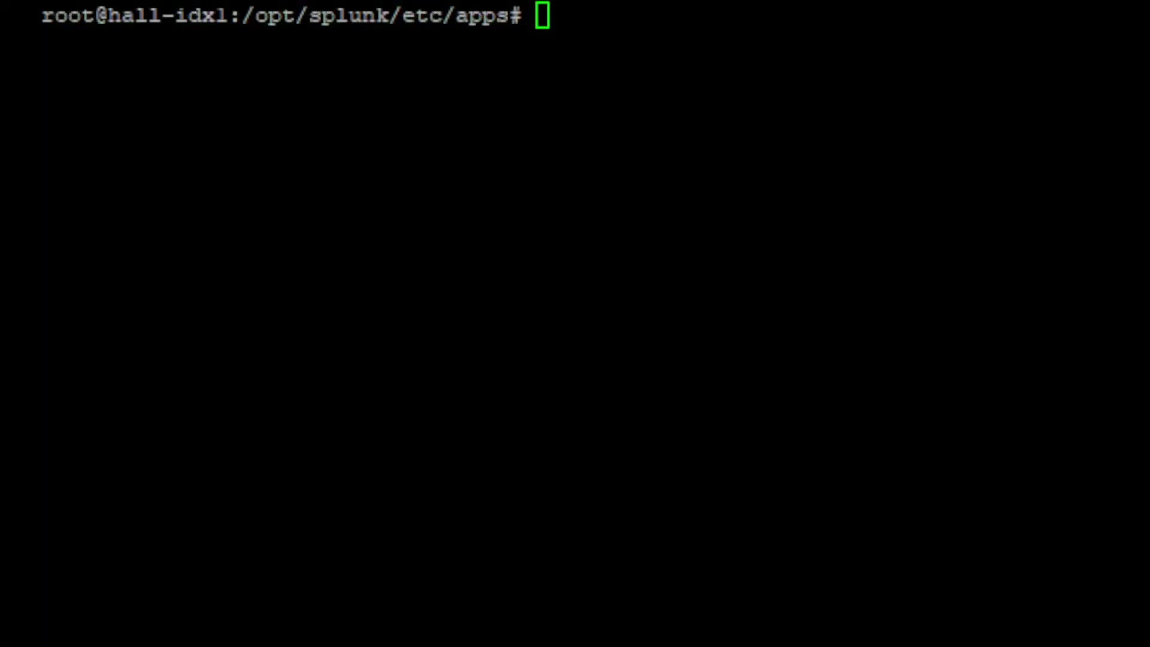
In the terminal, go into search/default from the apps folder and list its config files
left_click(242, 475)
type("ls")
key("Return")
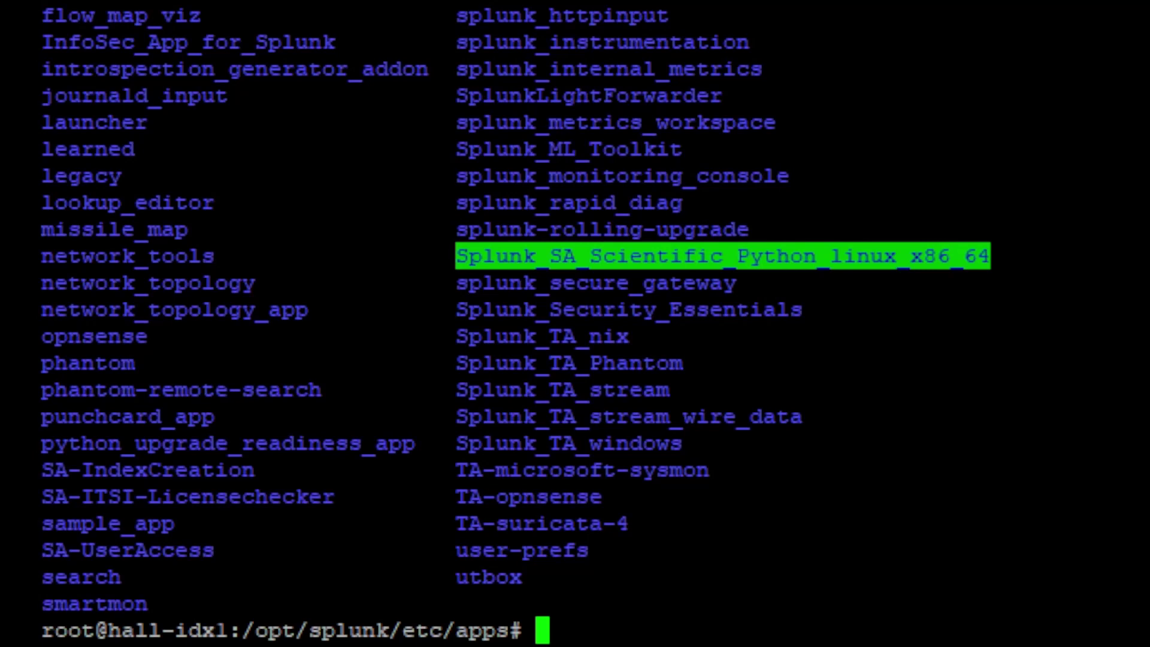
type("cd search")
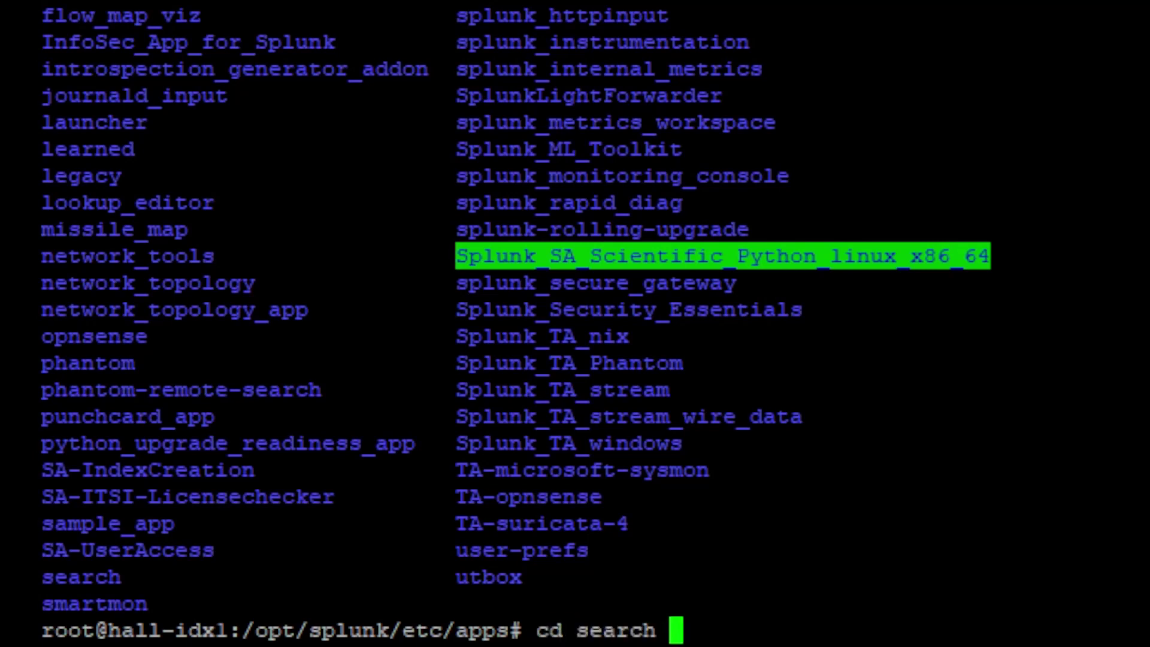
key("Return")
type("cd ")
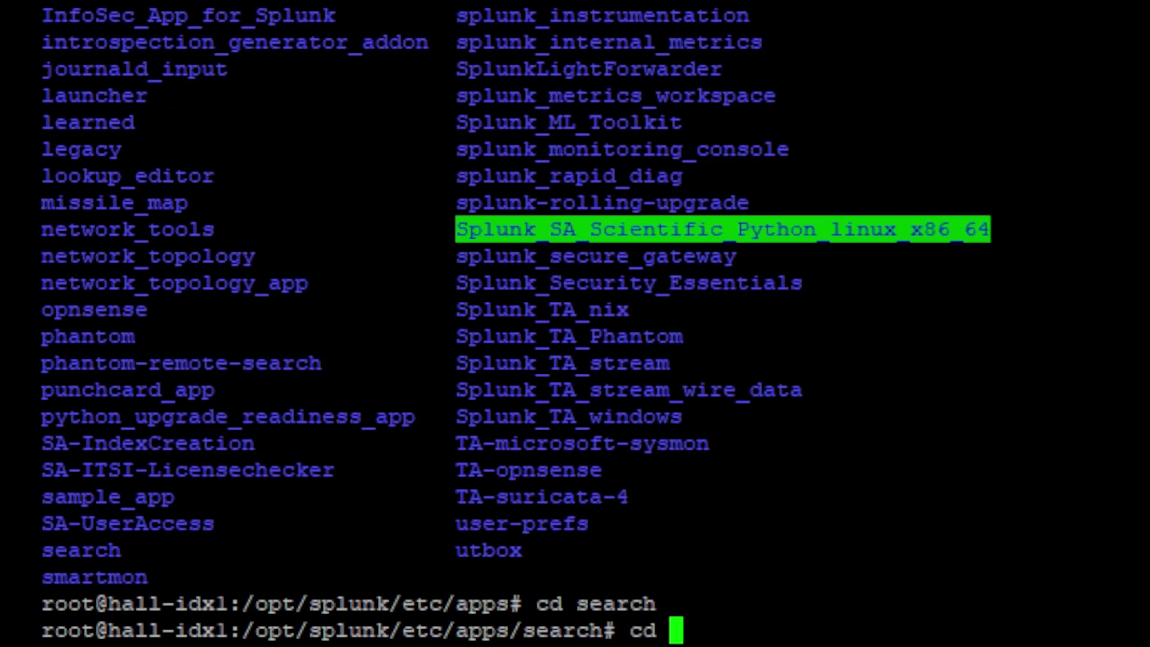
type("defau")
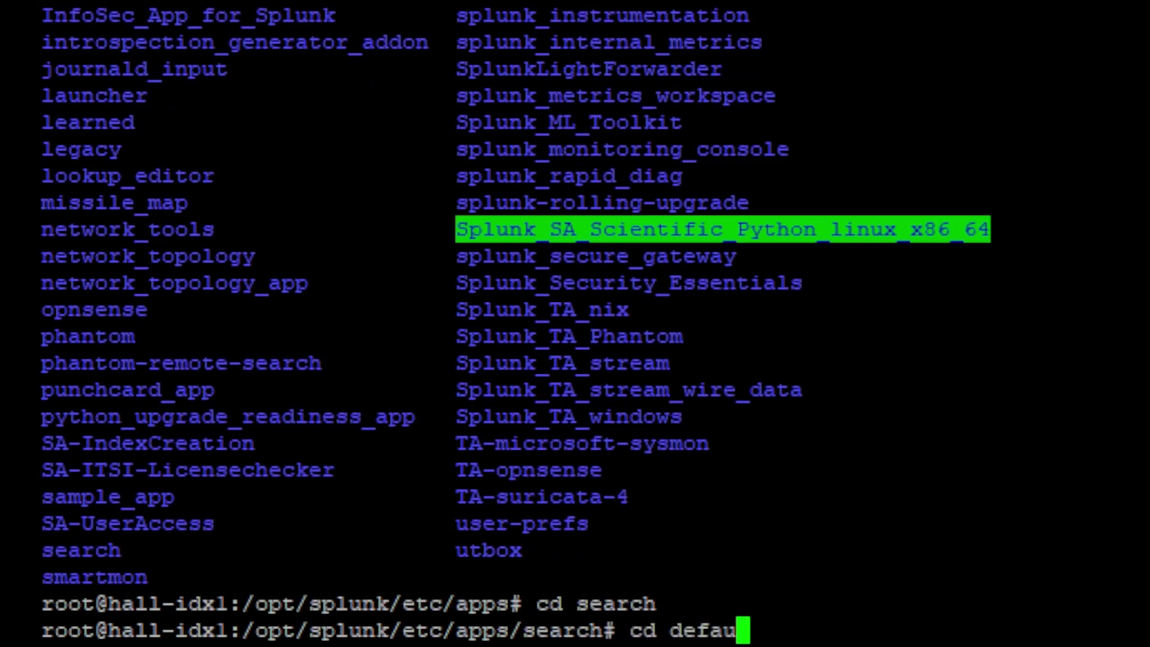
type("lt")
key("Return")
type("ls")
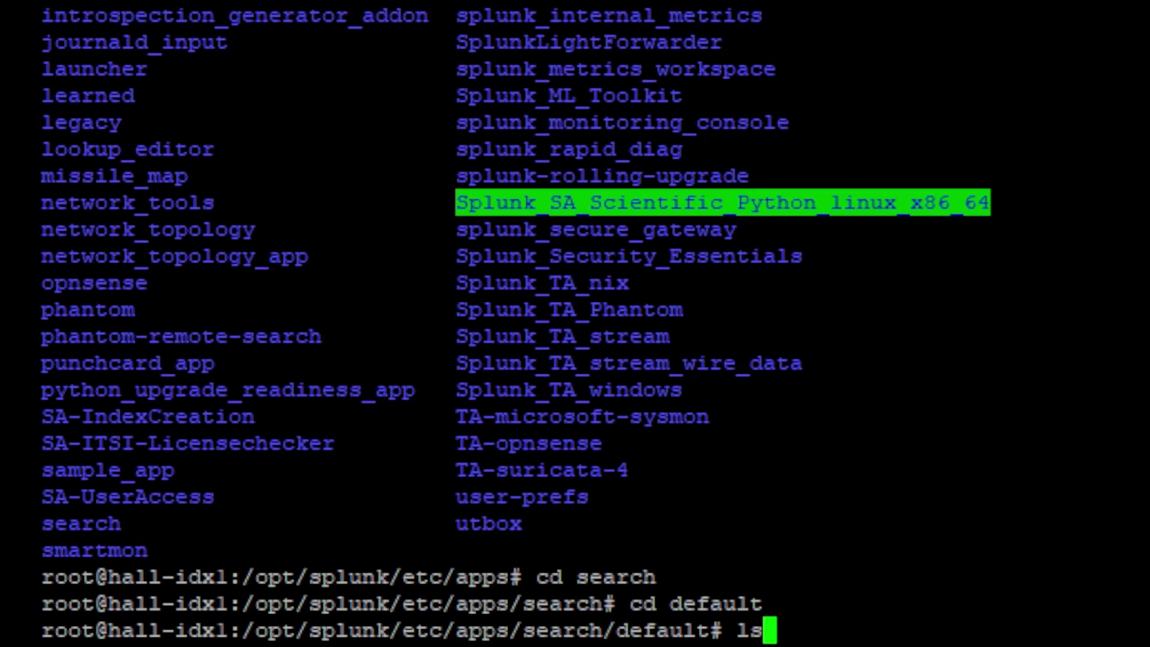
key("Return")
Print the search app's default app.conf and copy its supported_themes = light,dark line
type("more app.onc")
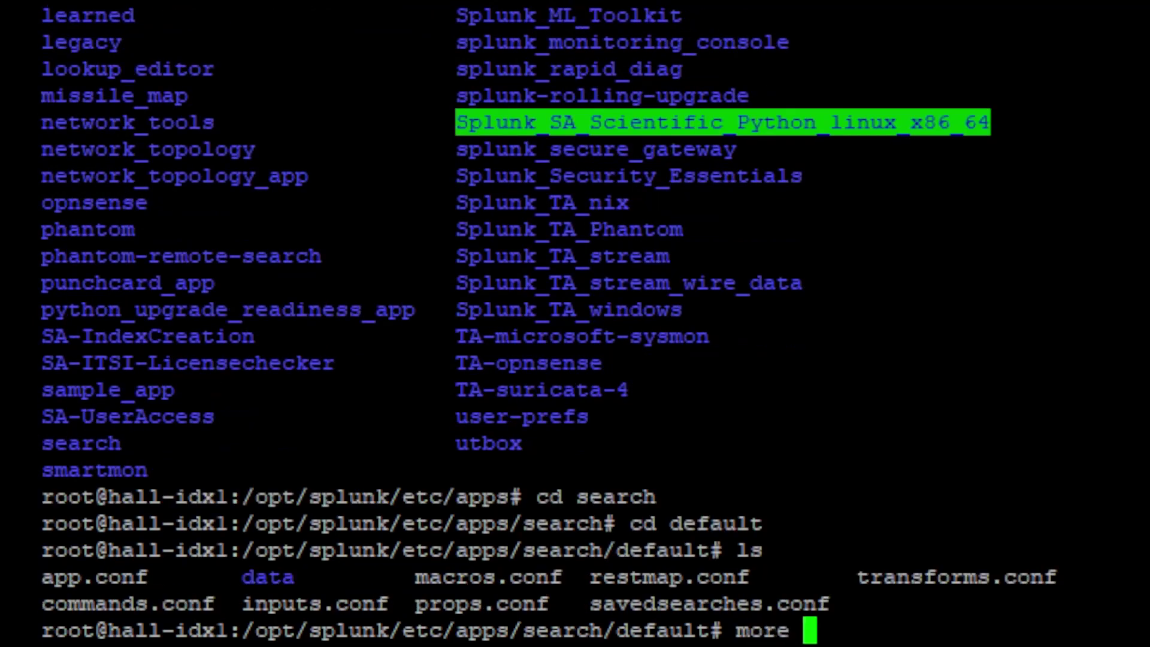
key("BackSpace")
key("BackSpace")
key("BackSpace")
type("conf")
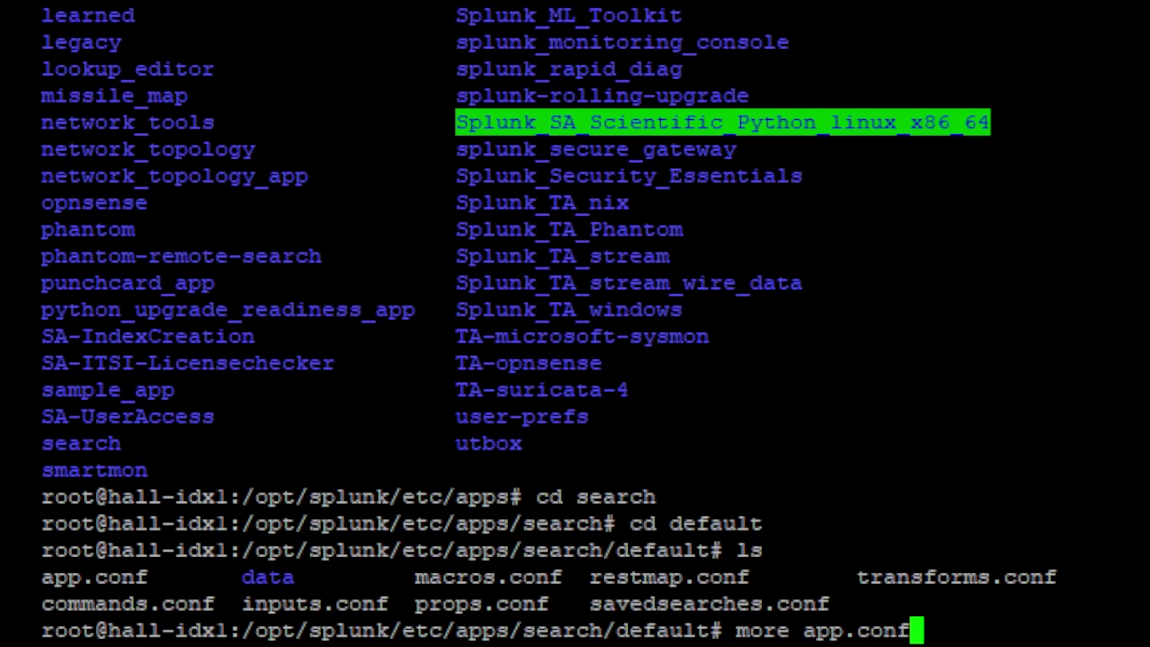
key("Return")
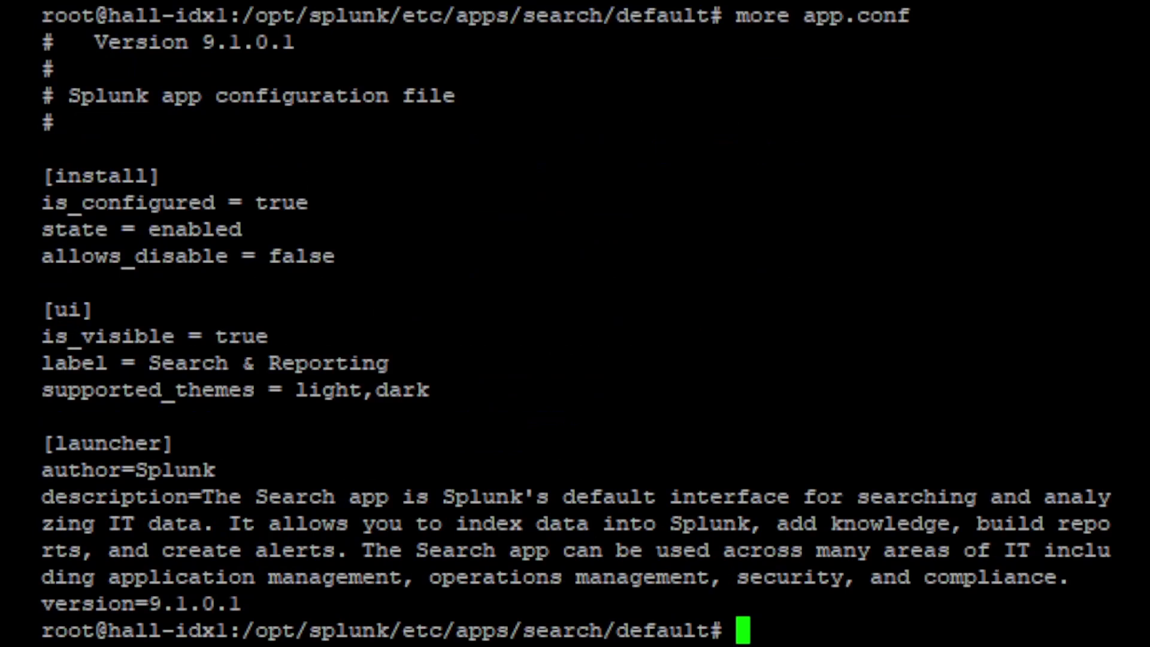
mouse_move(439, 389)
left_mouse_down()
mouse_move(42, 387)
mouse_move(41, 397)
mouse_move(455, 396)
mouse_move(45, 388)
mouse_move(427, 390)
left_mouse_up()
left_click(54, 388)
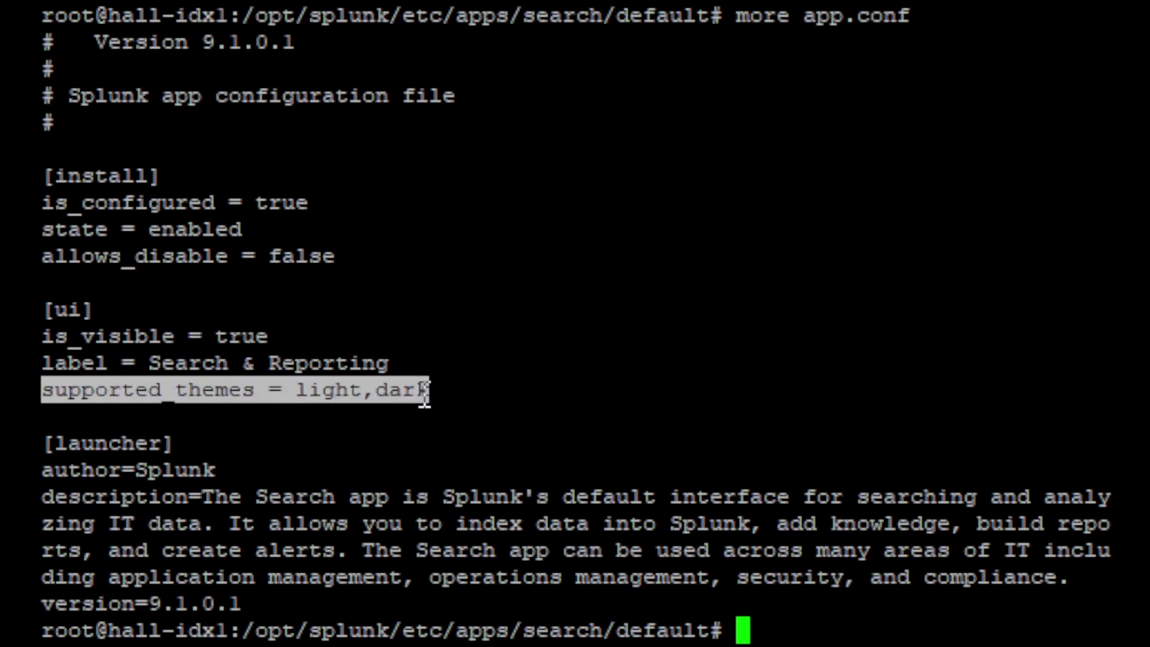
right_click(427, 390)
key("ctrl+c")
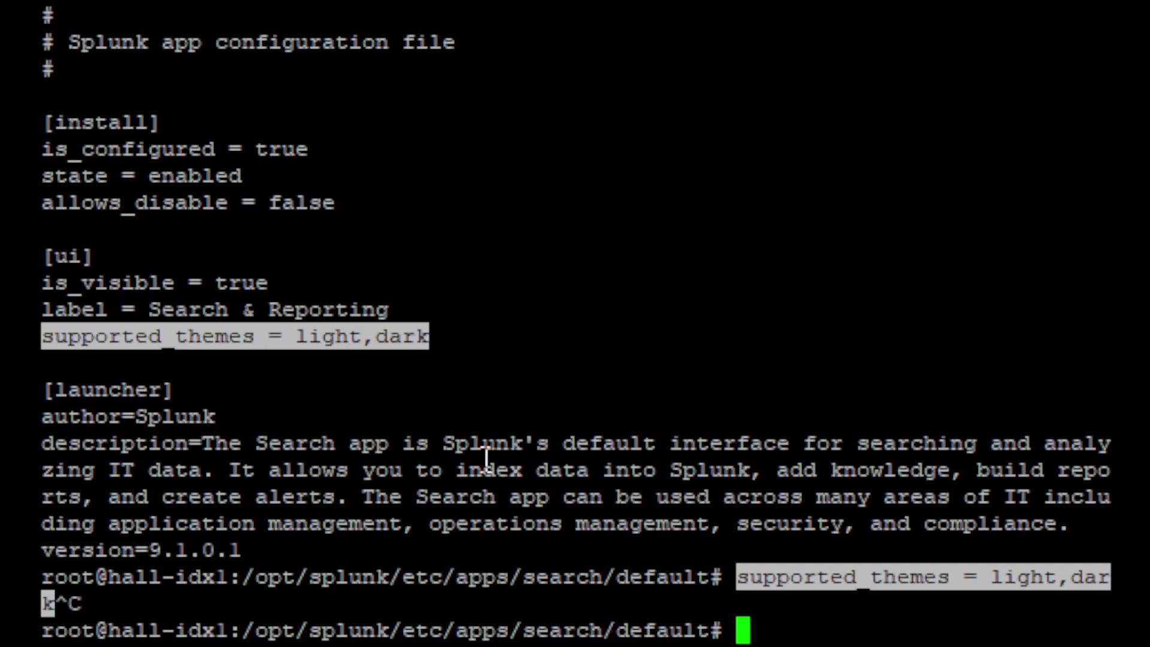
Move up two levels and into the opnsense app's local folder
type("cd ..")
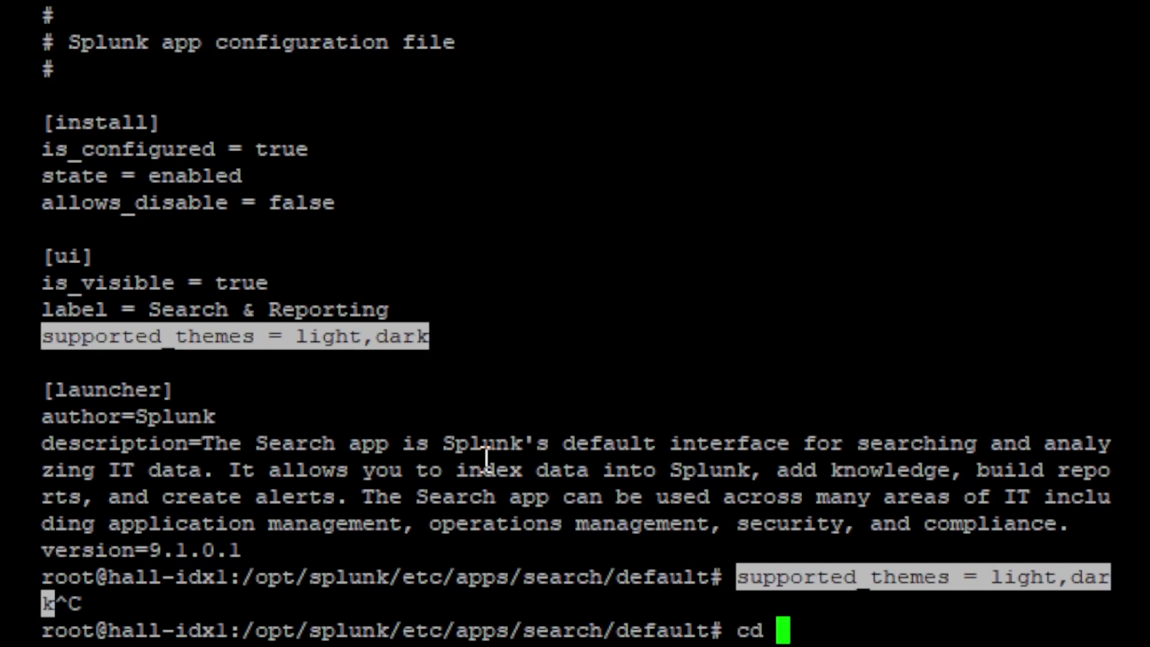
key("Return")
type("cd ..")
key("Return")
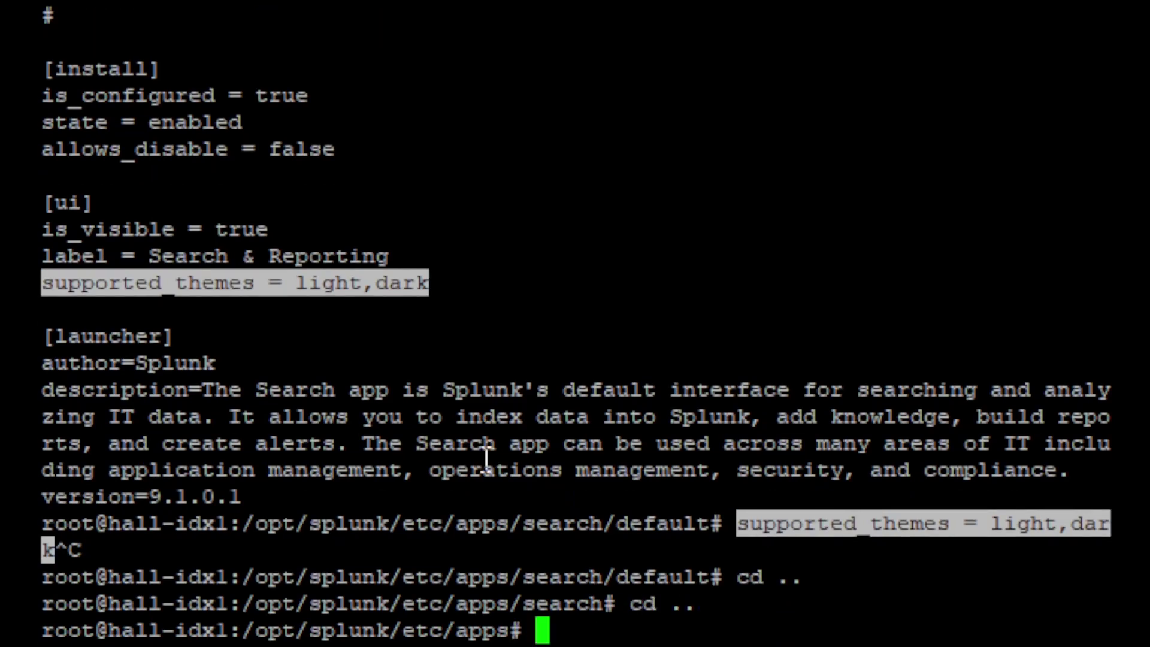
type("cd ")
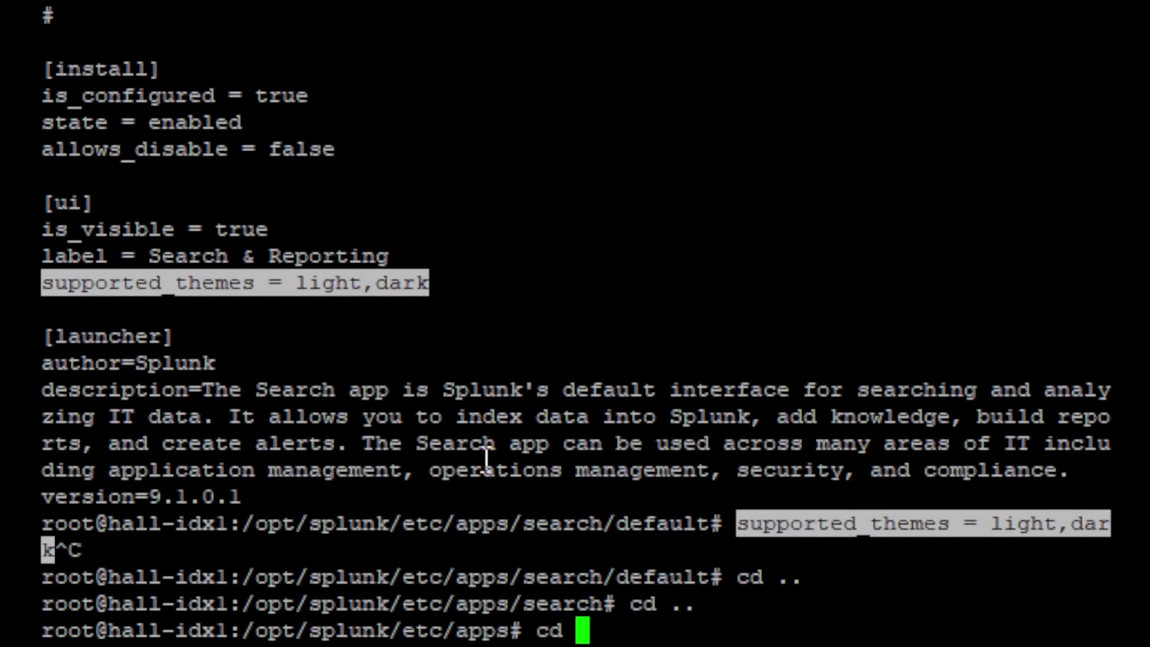
type("opn")
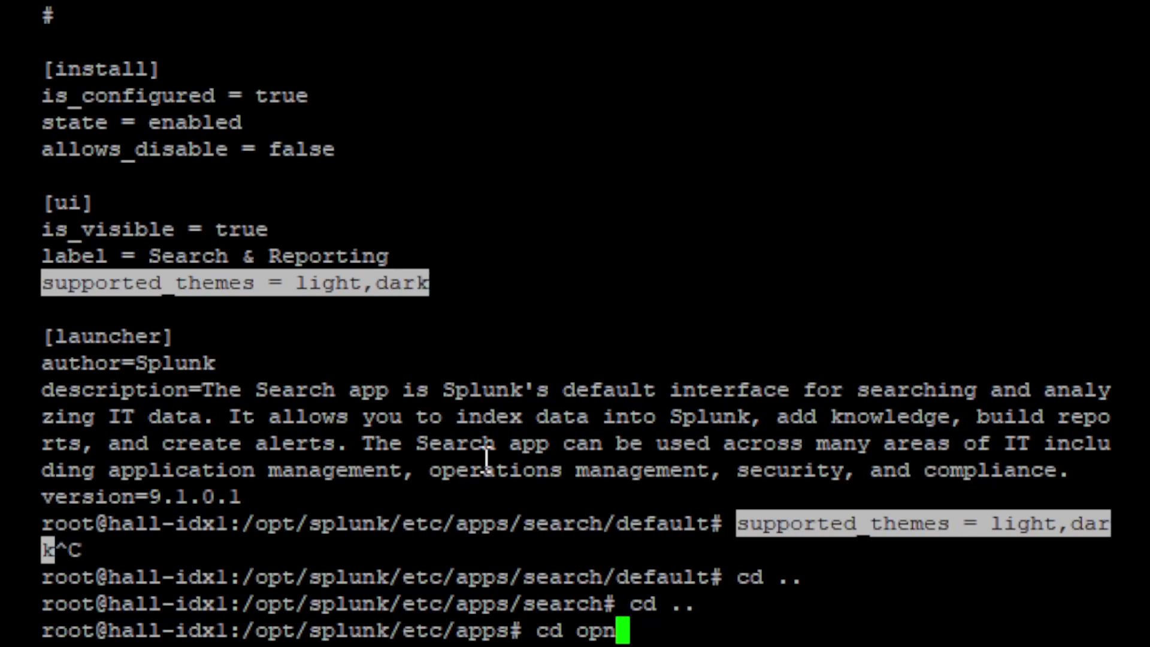
key("Tab")
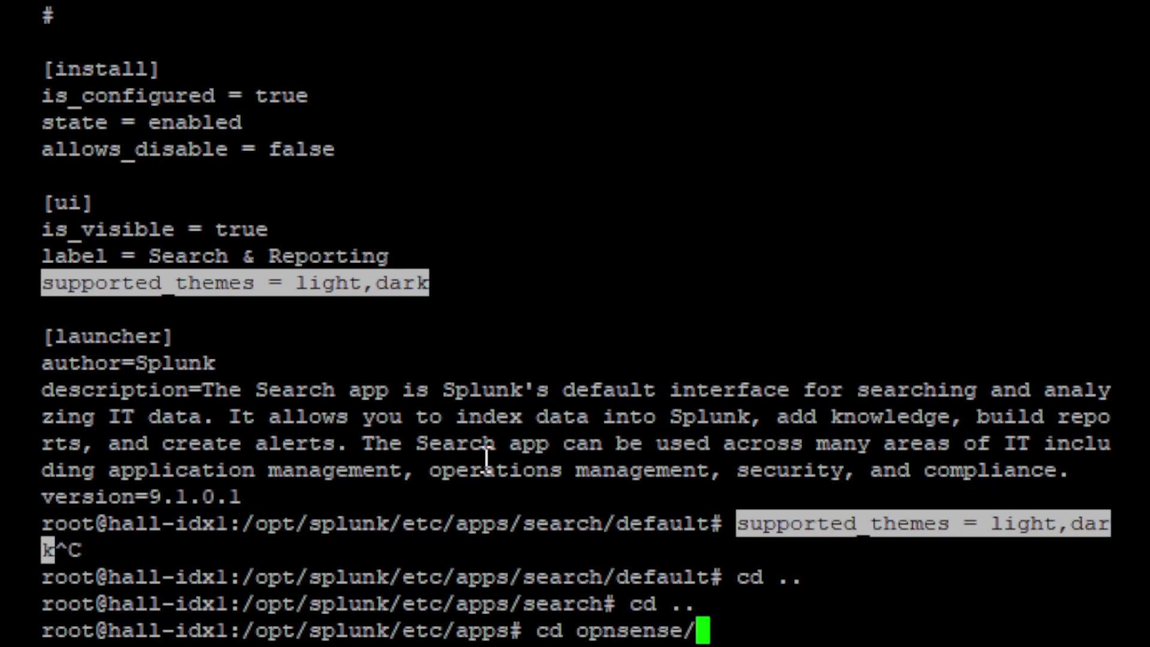
type("local")
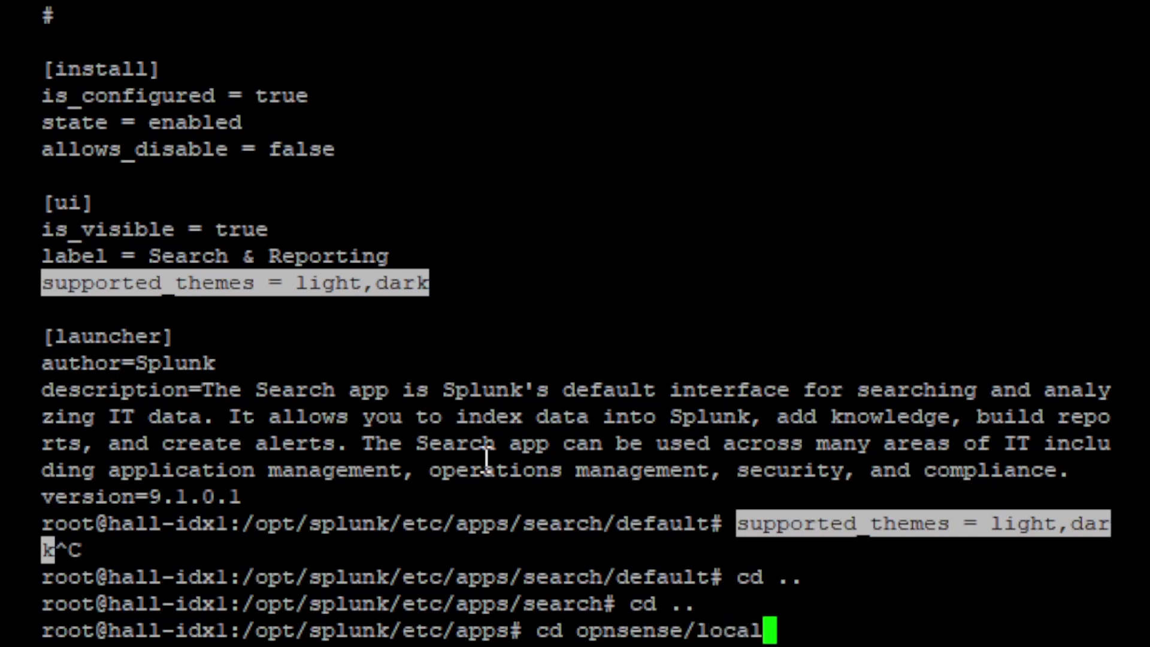
key("Return")
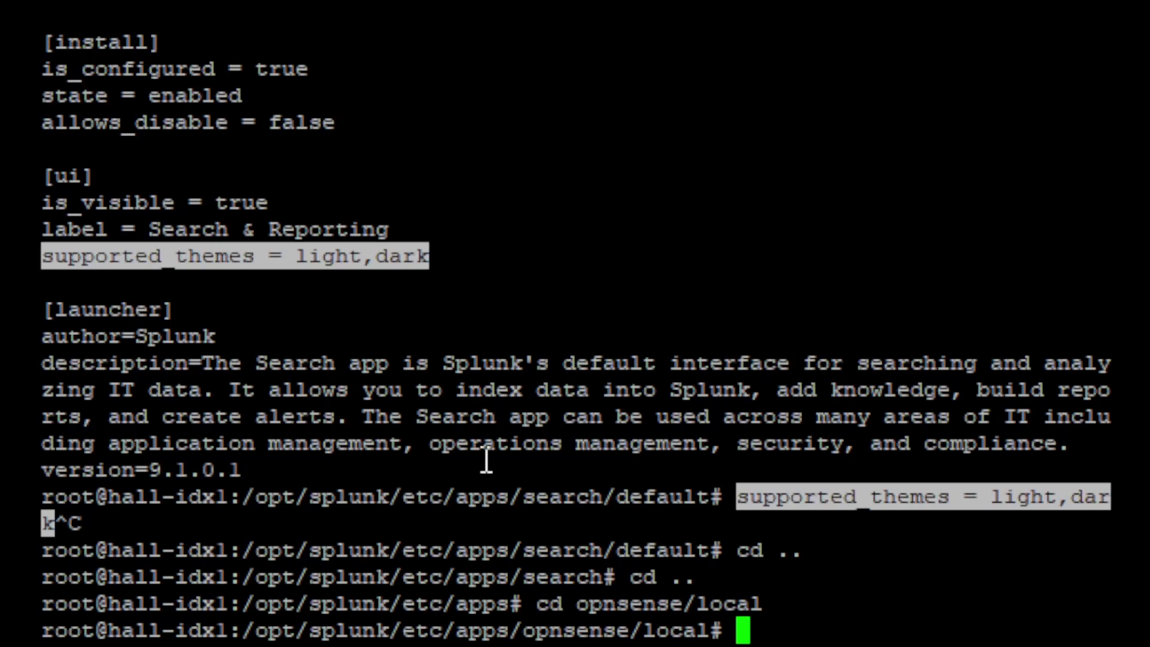
List the local folder's files and open app.conf in vi
type("ls")
key("Return")
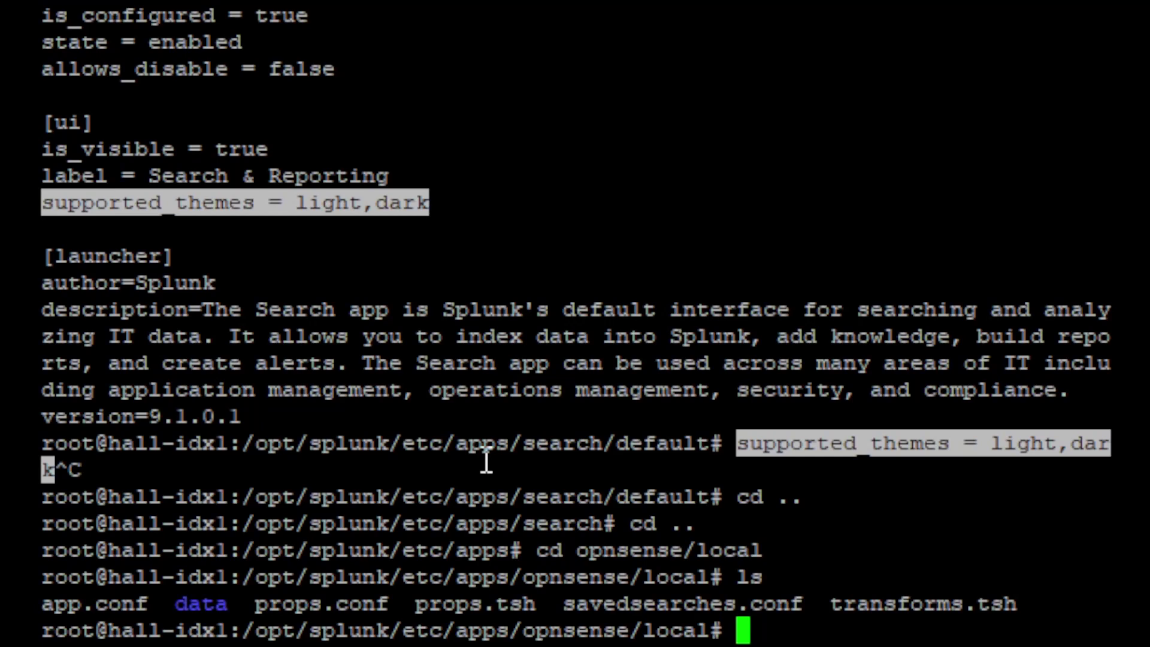
type("vi app.ocn")
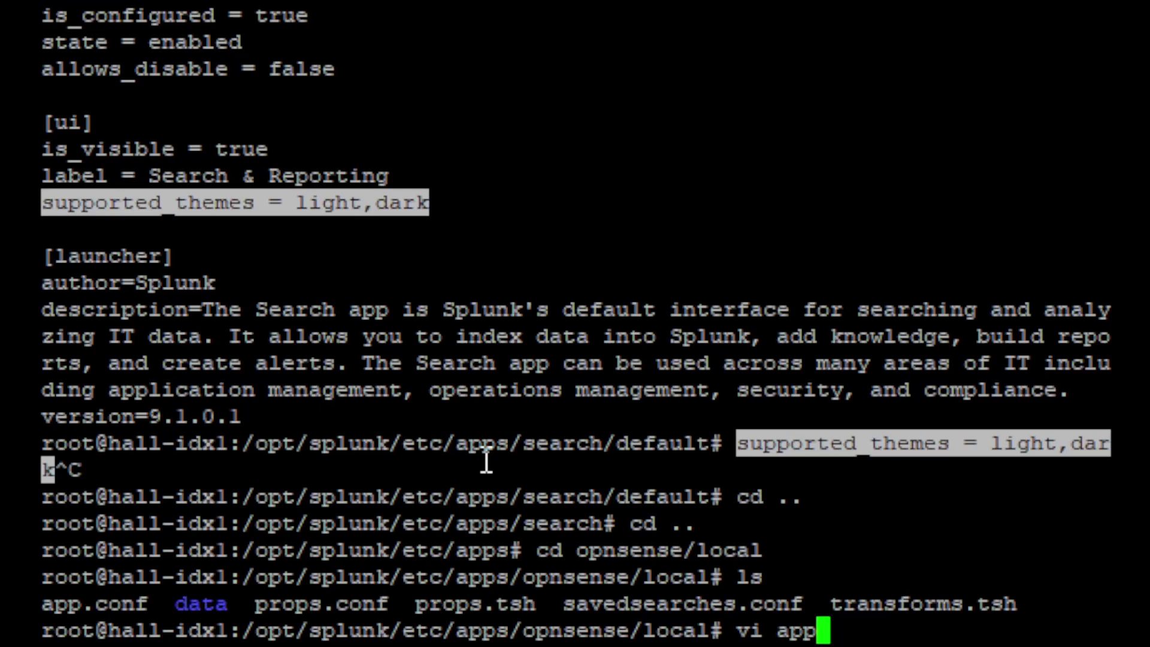
key("BackSpace")
key("BackSpace")
key("BackSpace")
type("conf")
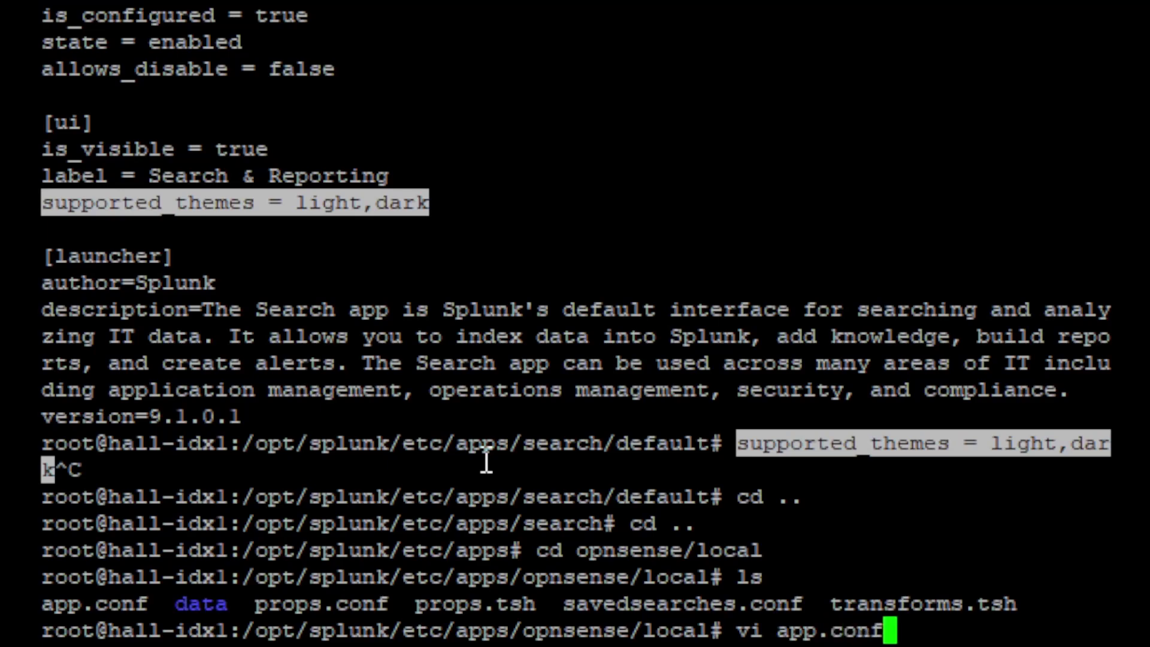
key("Return")
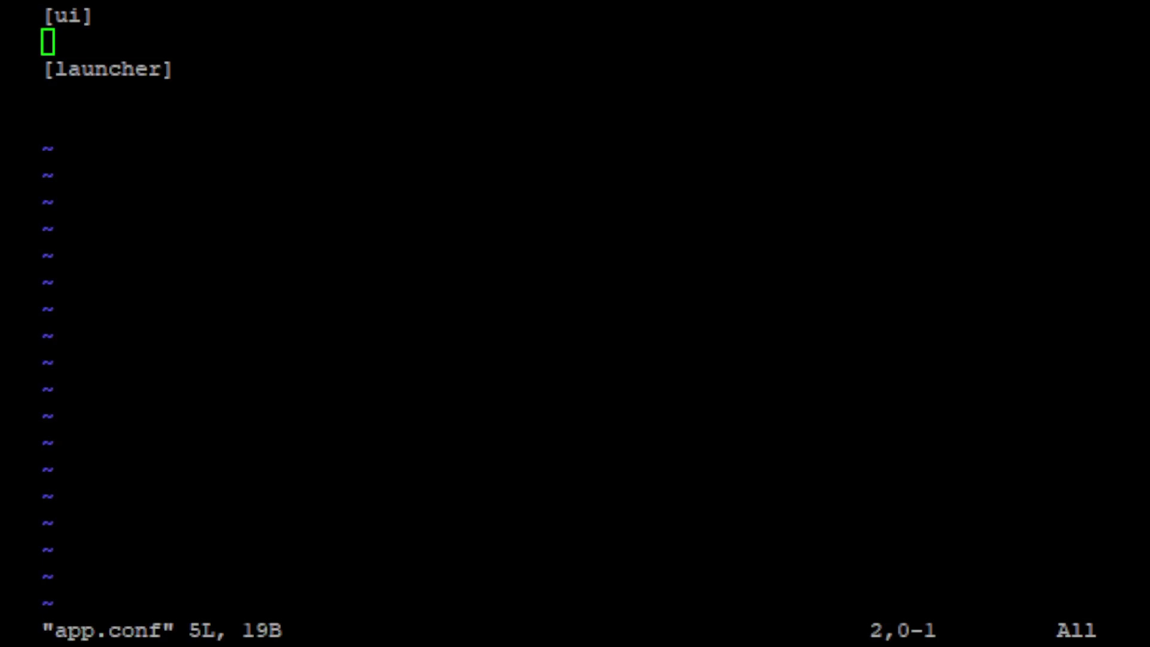
Paste supported_themes = light,dark under [ui], save with :wq, and print app.conf to verify
left_click(693, 9)
key("i")
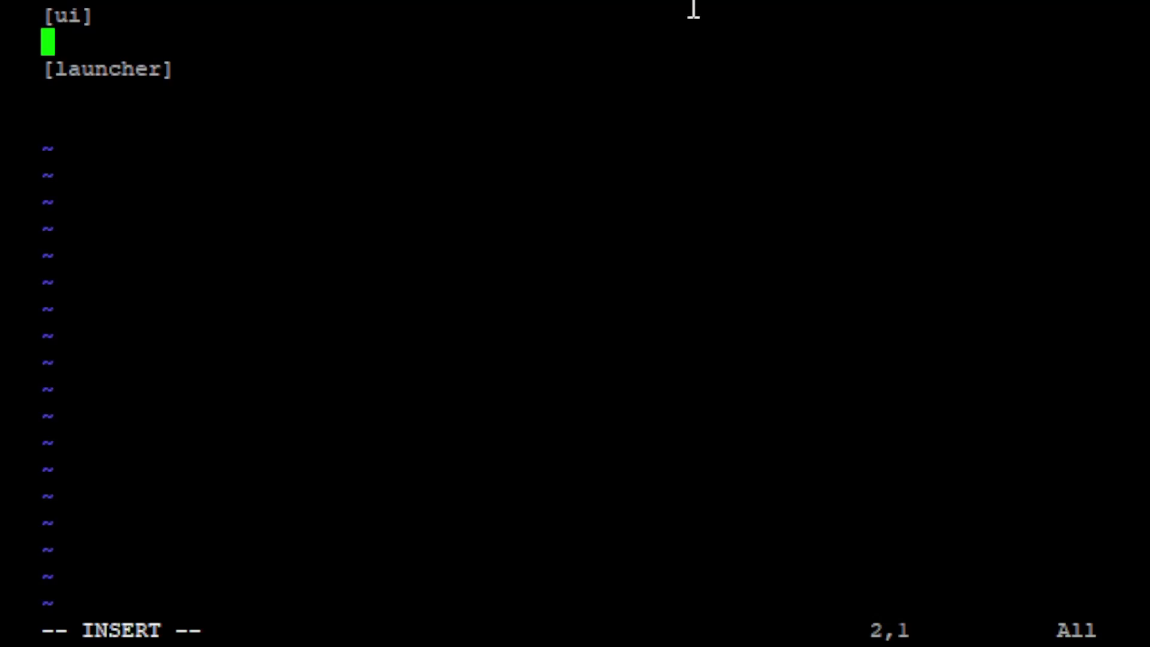
right_click(467, 51)
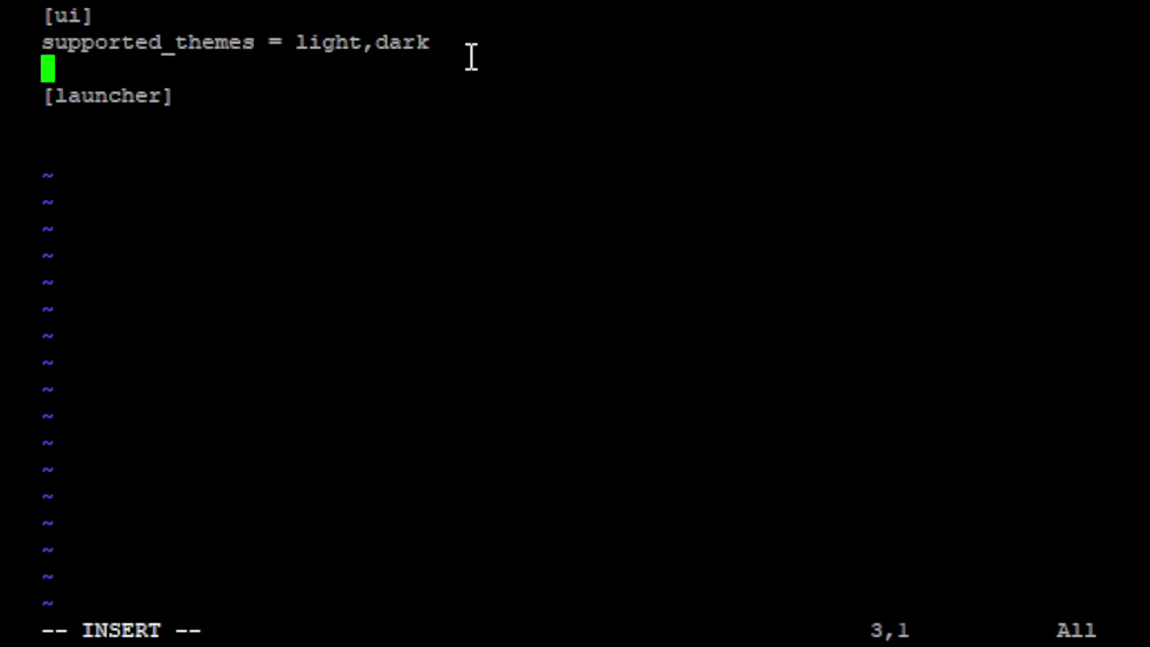
key("Escape")
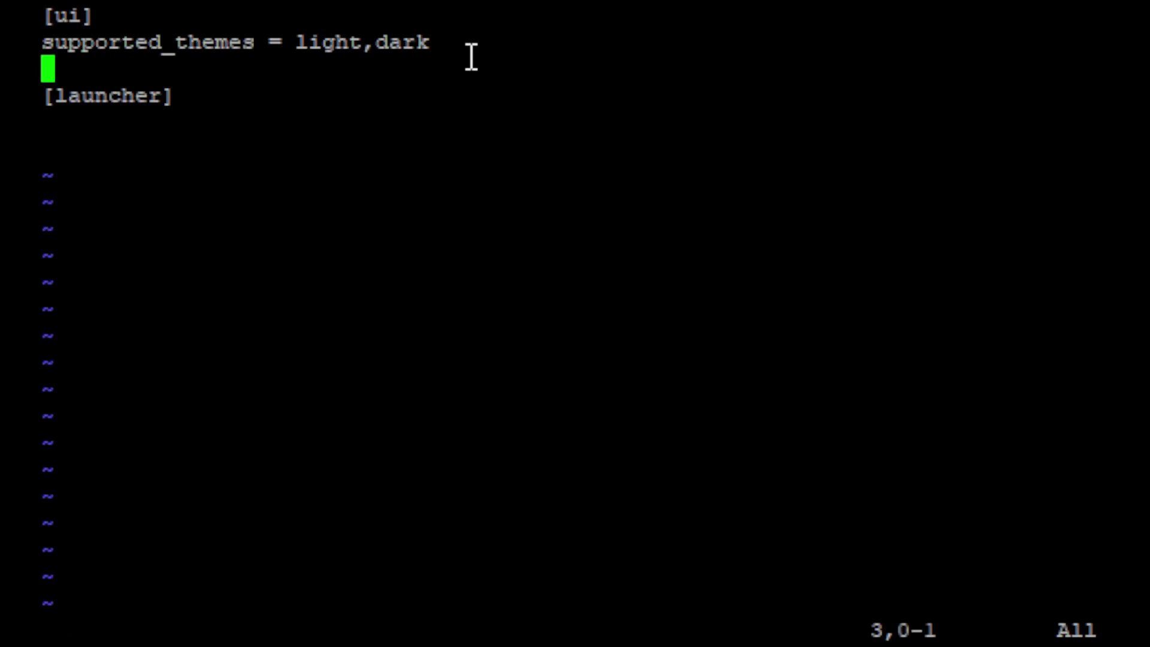
key("shift+colon")
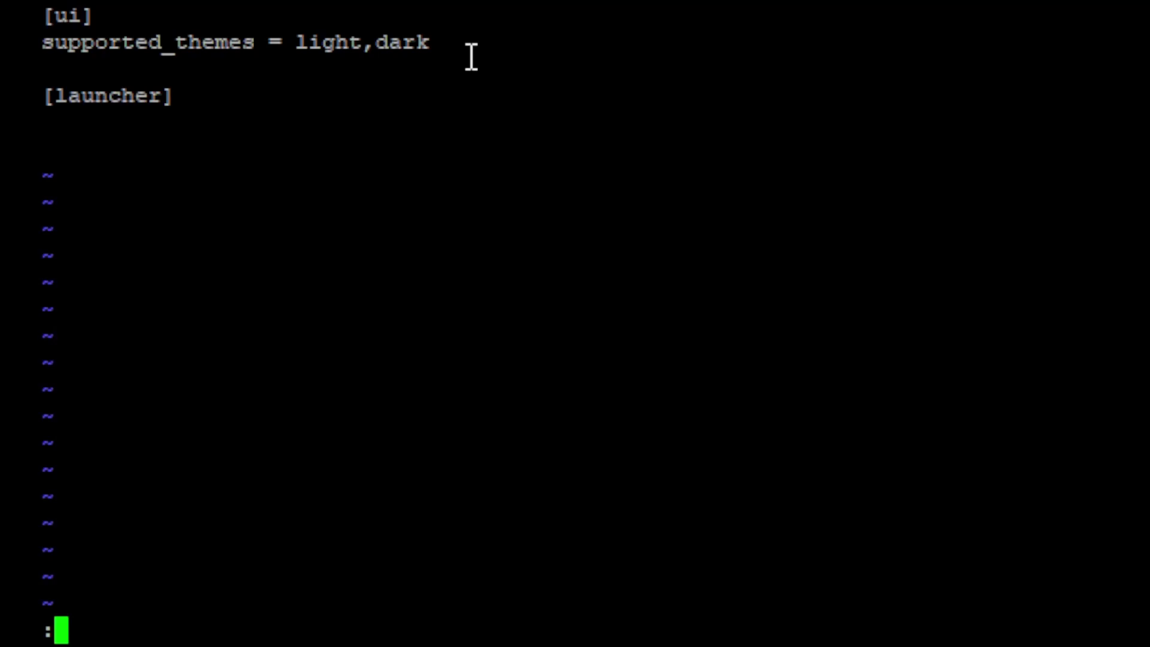
type("wq")
key("Return")
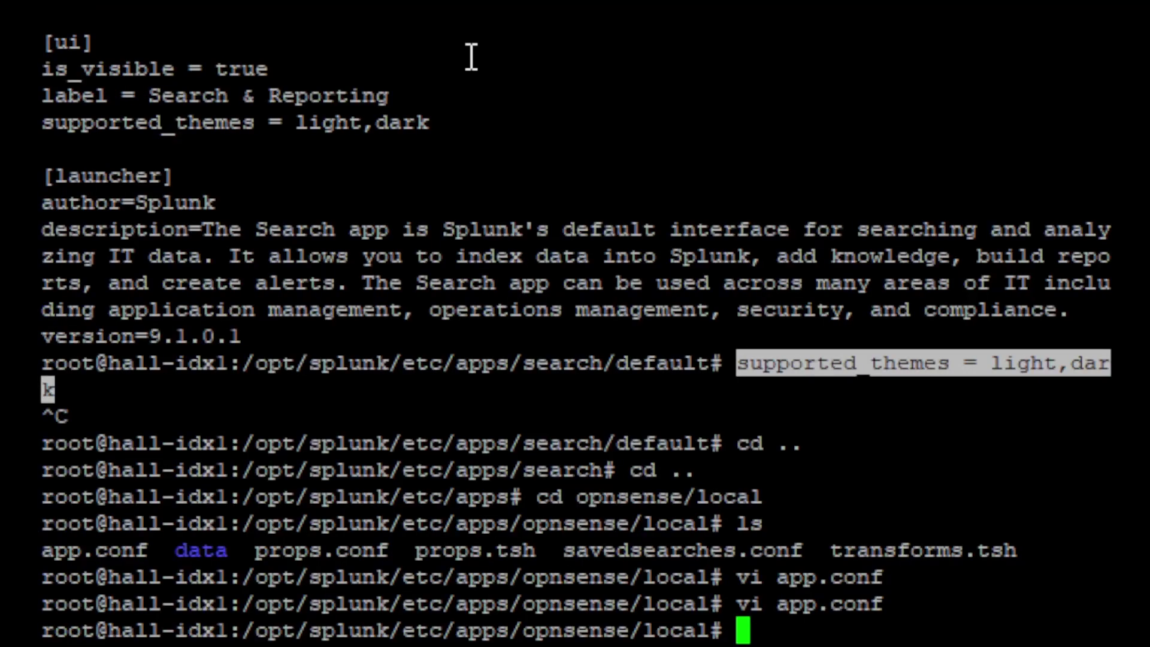
type("more app.co")
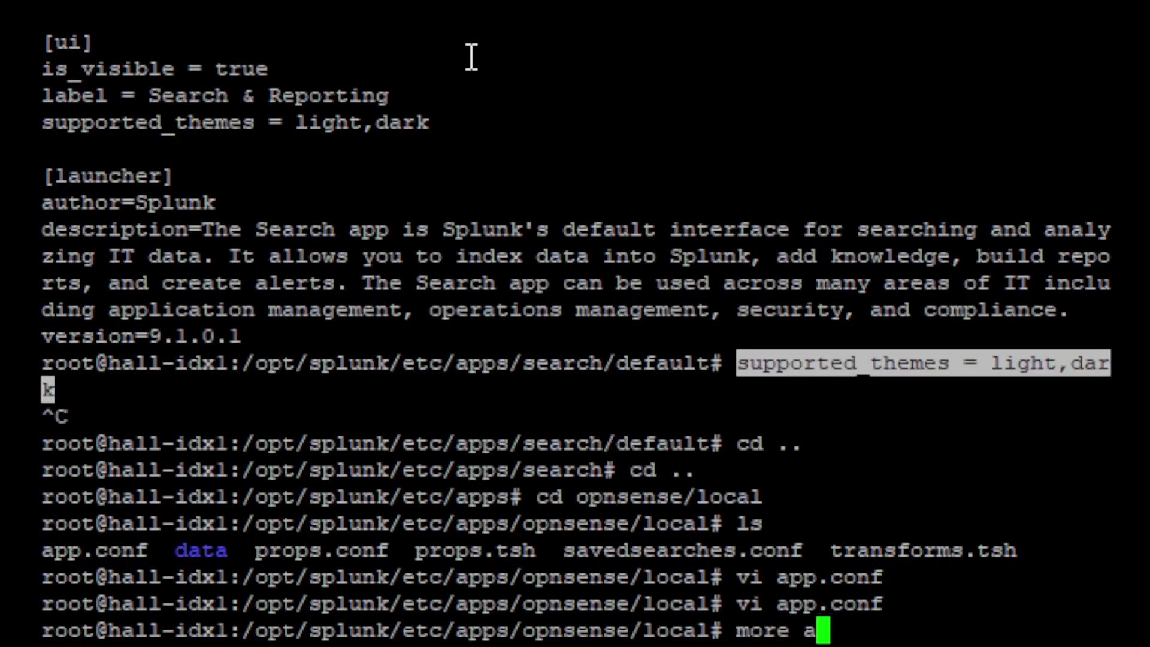
type("nf")
key("Return")
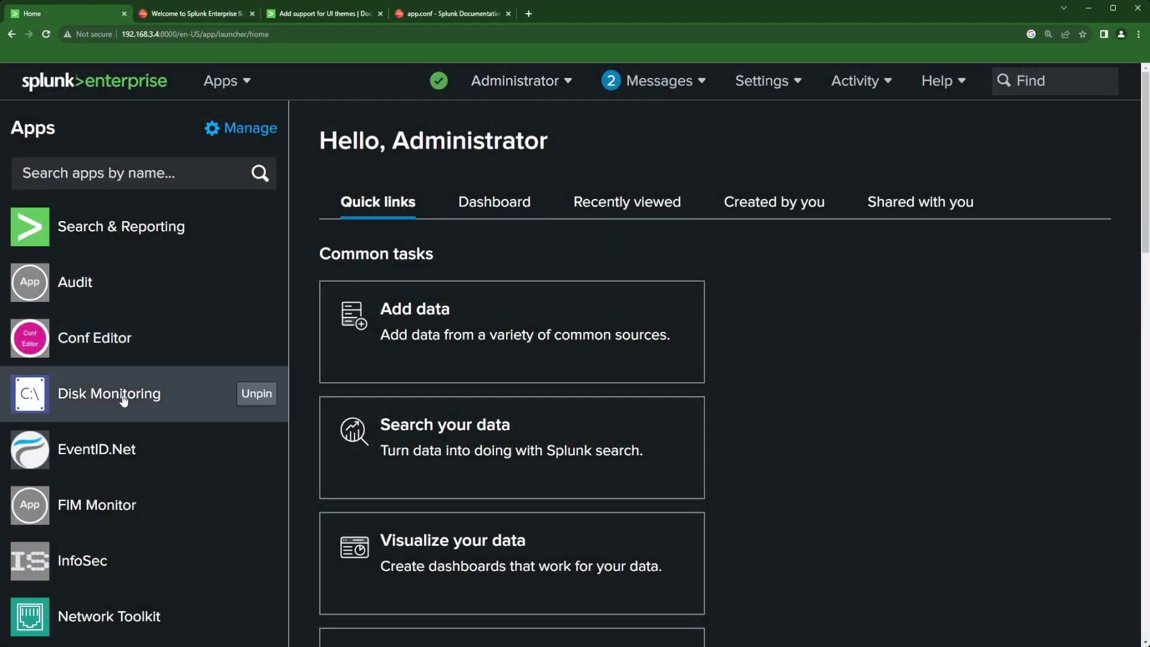
Open the OPNsense app from the home Apps list and select its app path in the address bar
scroll(116, 576, "down", 3)
scroll(116, 543, "down", 3)
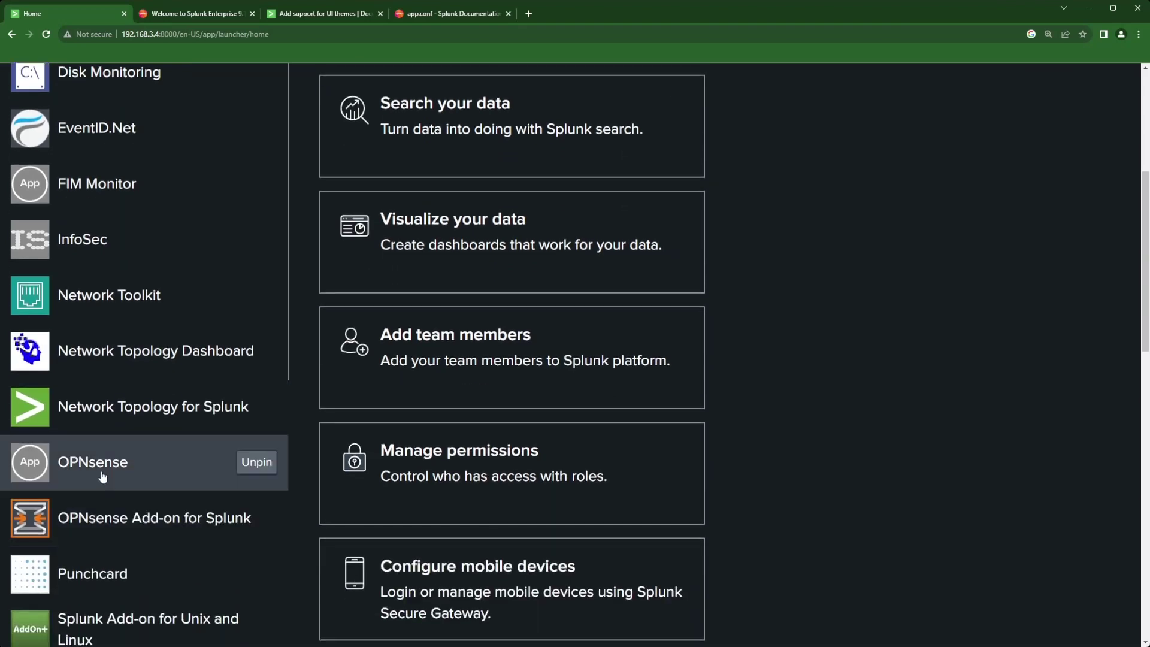
left_click(103, 476)
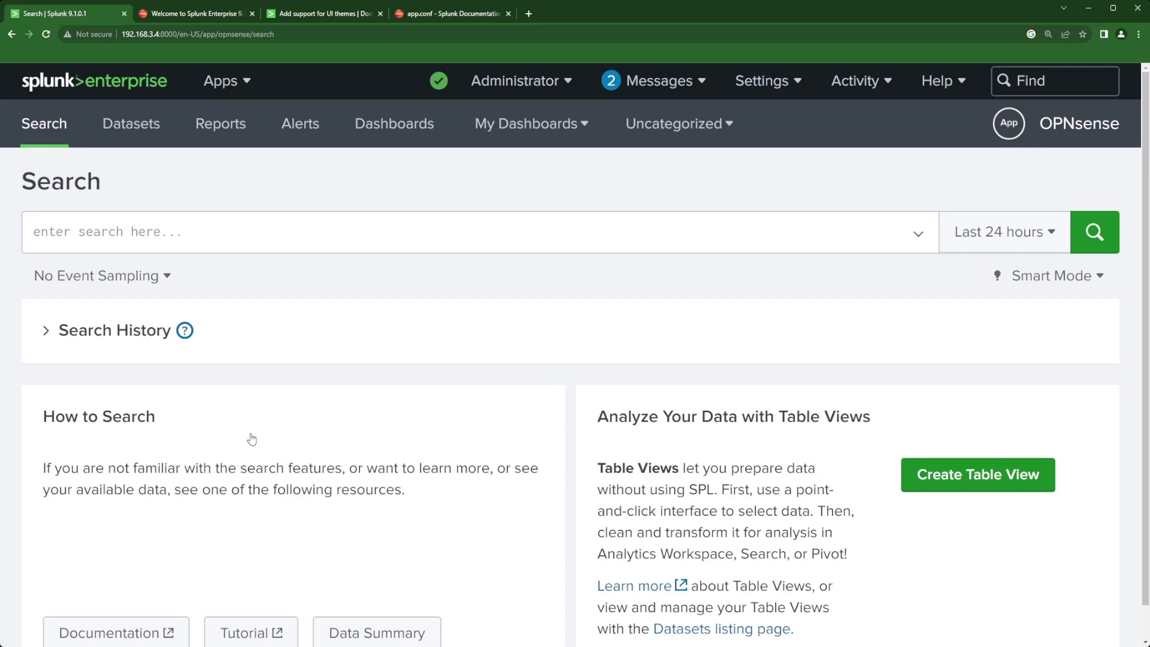
left_click(219, 31)
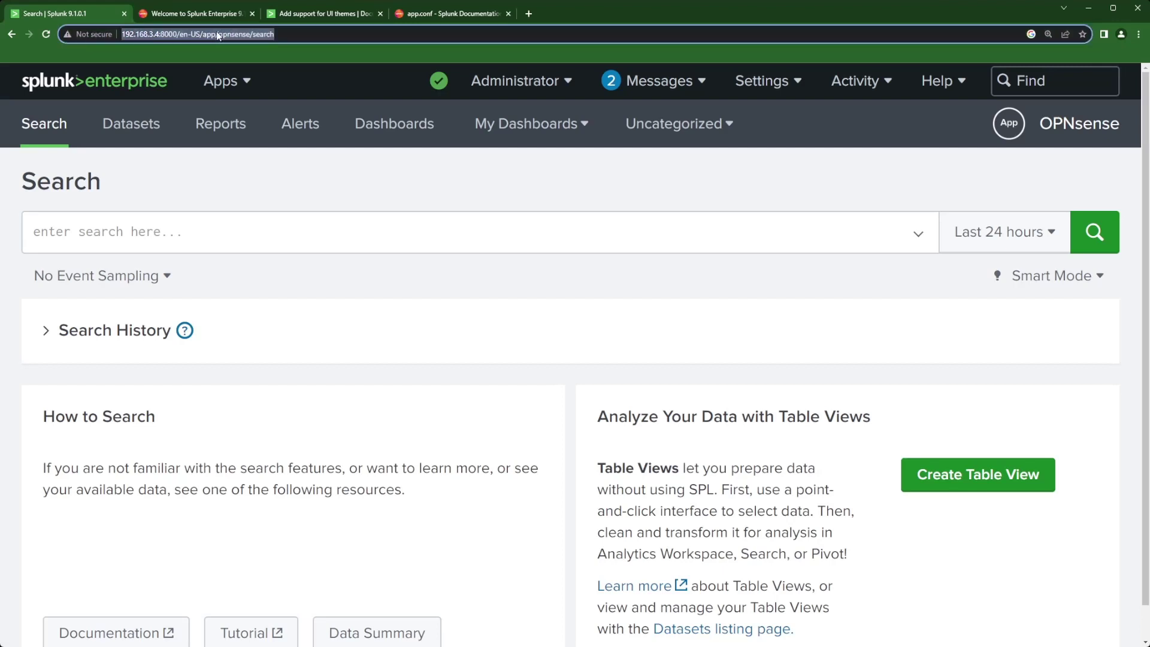
left_click(295, 39)
left_click_drag(295, 38, 205, 38)
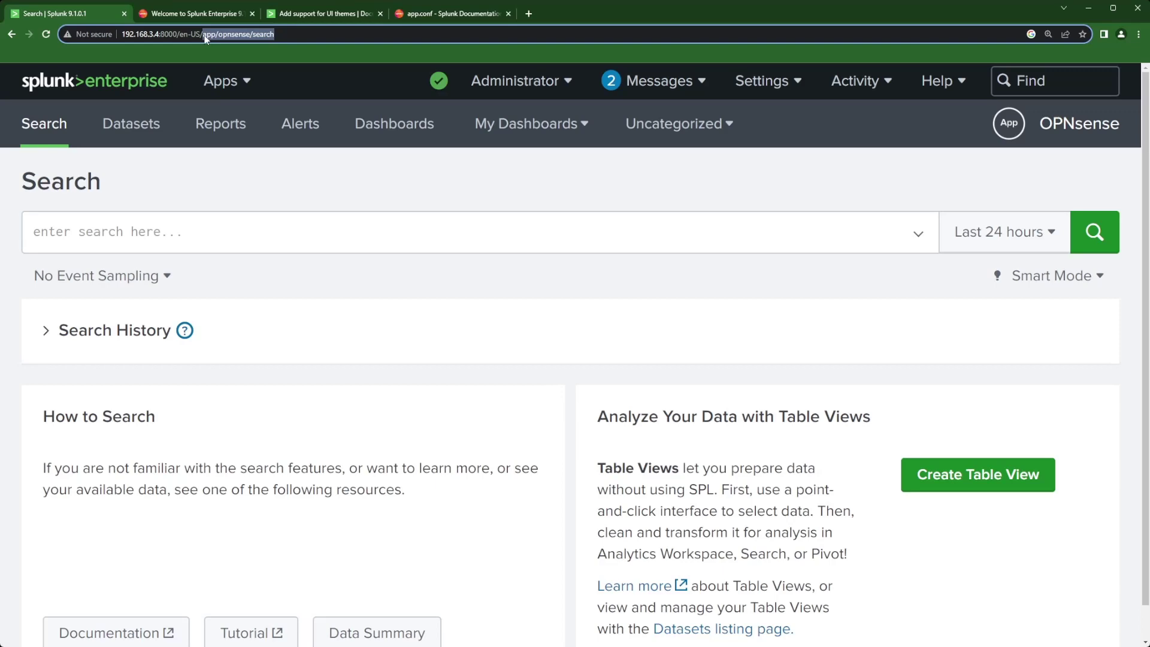
Run /en-US/debug/refresh so splunkd resources such as data/ui/views reload OK
key("BackSpace")
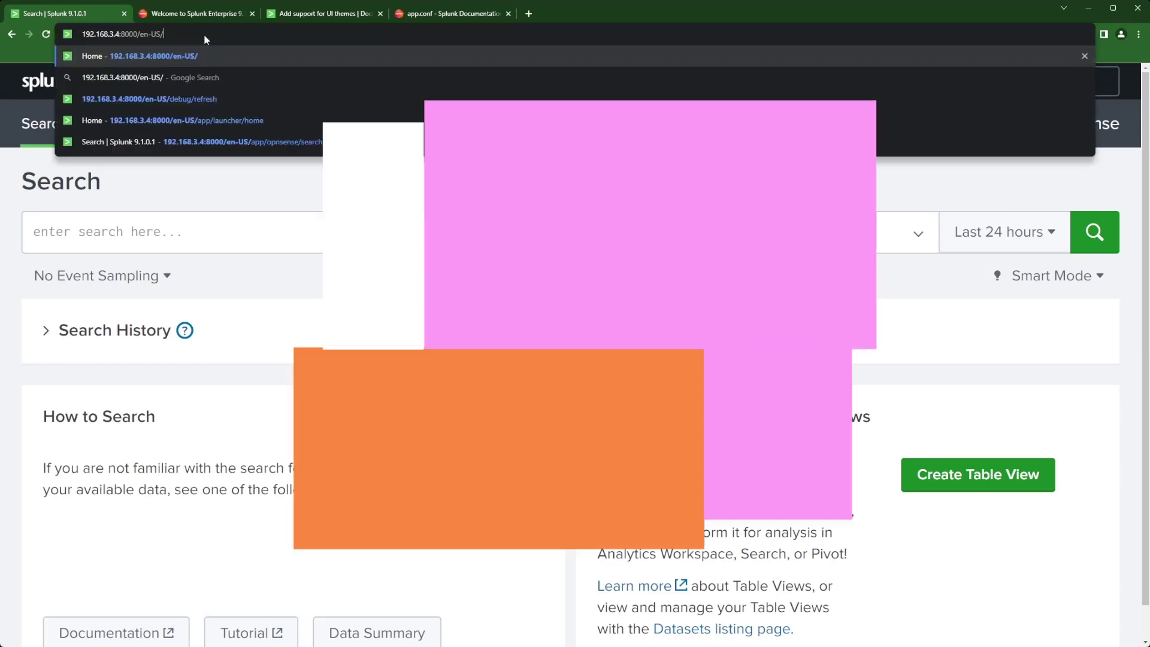
left_click(196, 100)
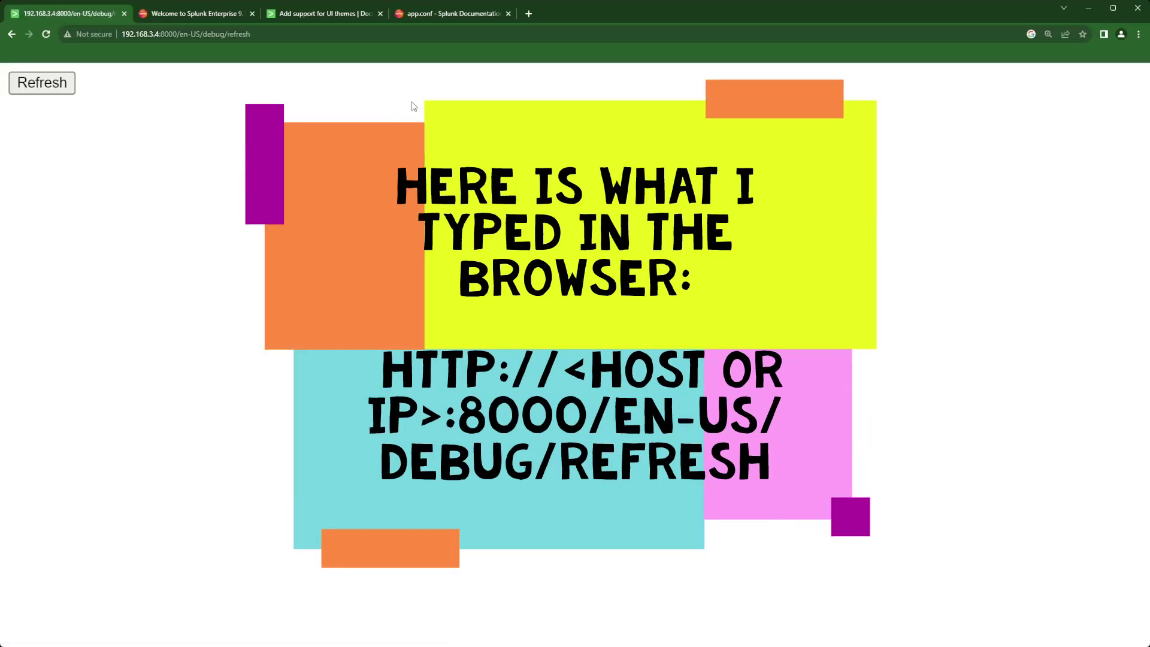
left_click(55, 88)
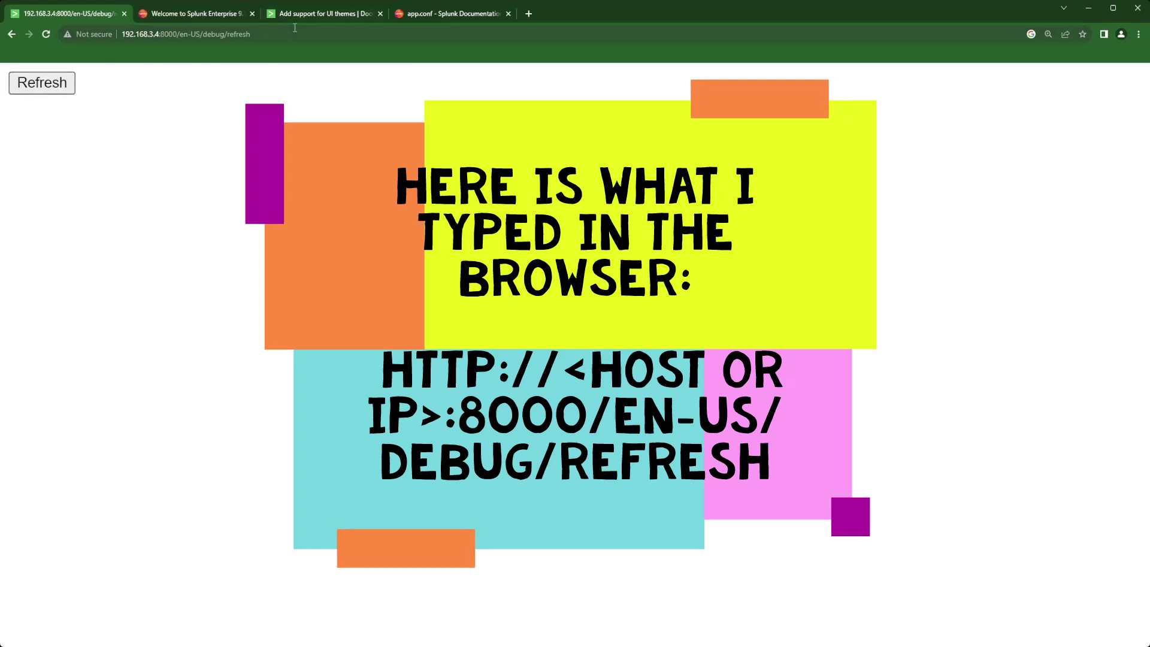
left_click(56, 87)
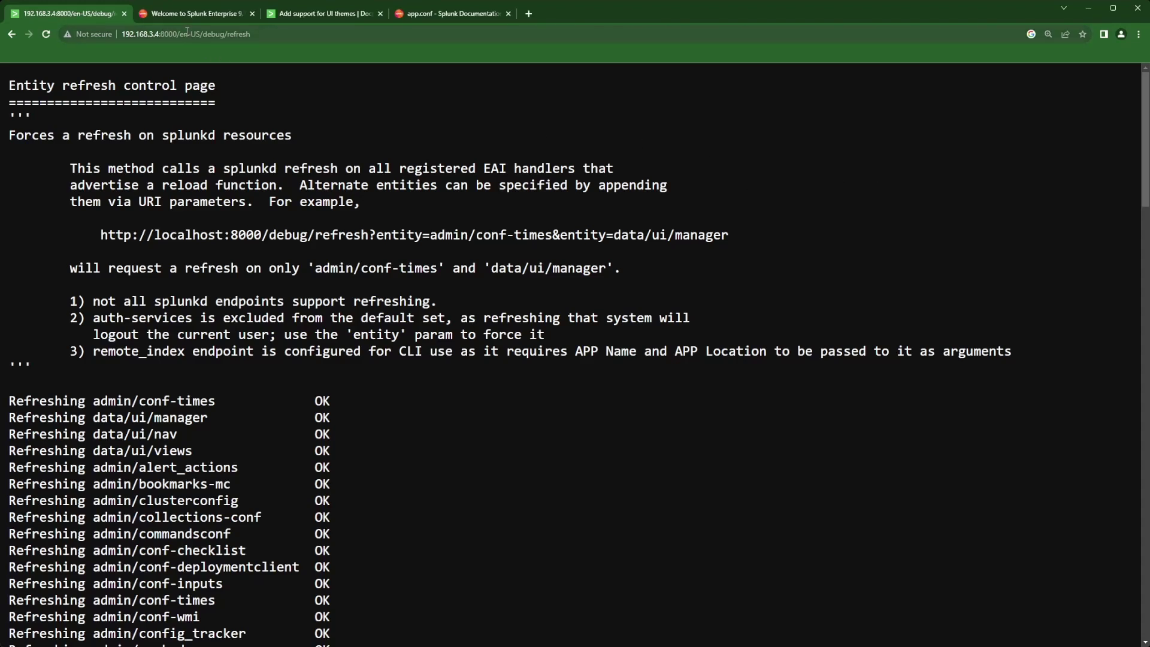
left_click_drag(178, 34, 296, 38)
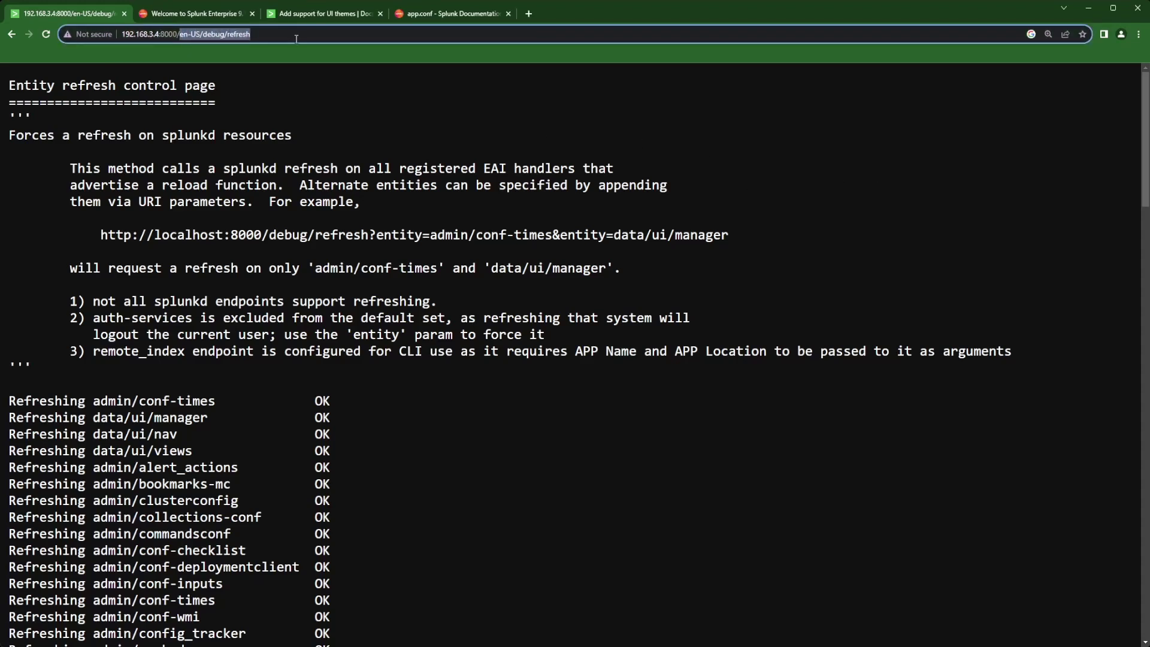
Return to the Splunk home page and open the OPNsense app, now in dark theme
type("/")
key("Return")
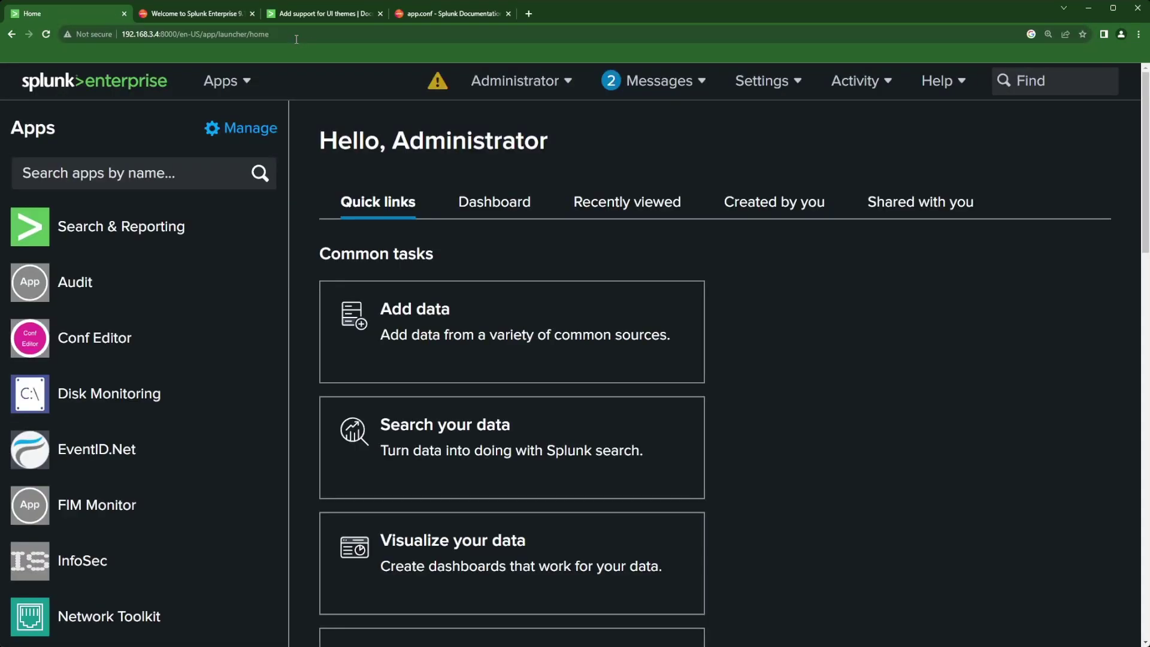
scroll(66, 503, "down", 2)
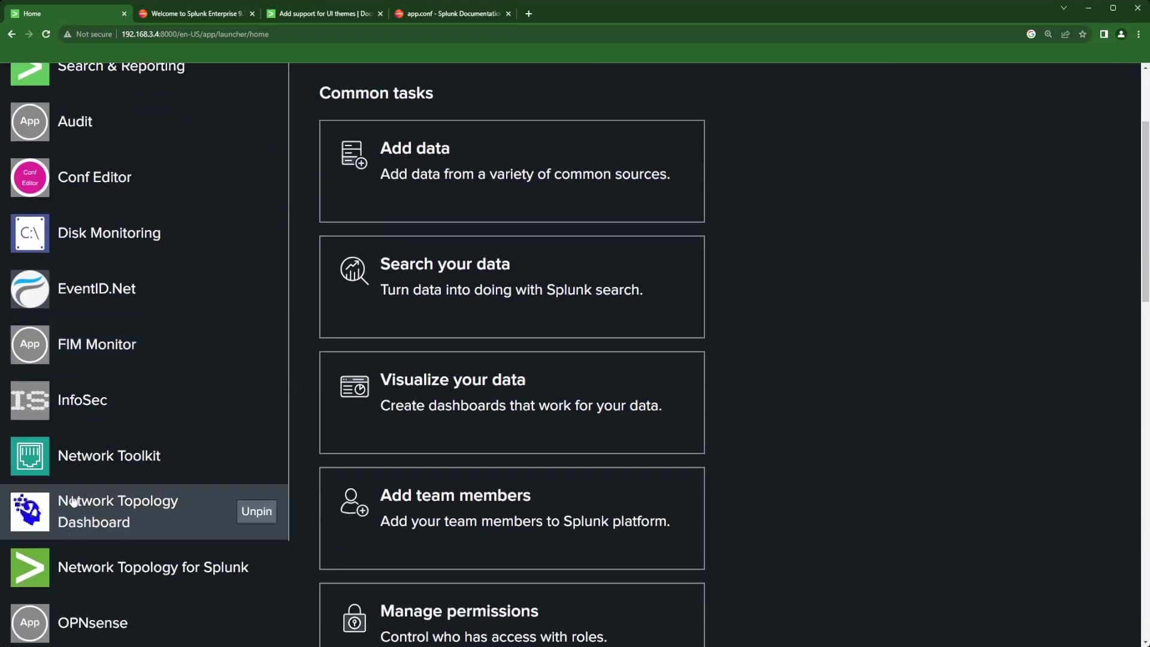
scroll(145, 539, "down", 2)
left_click(115, 544)
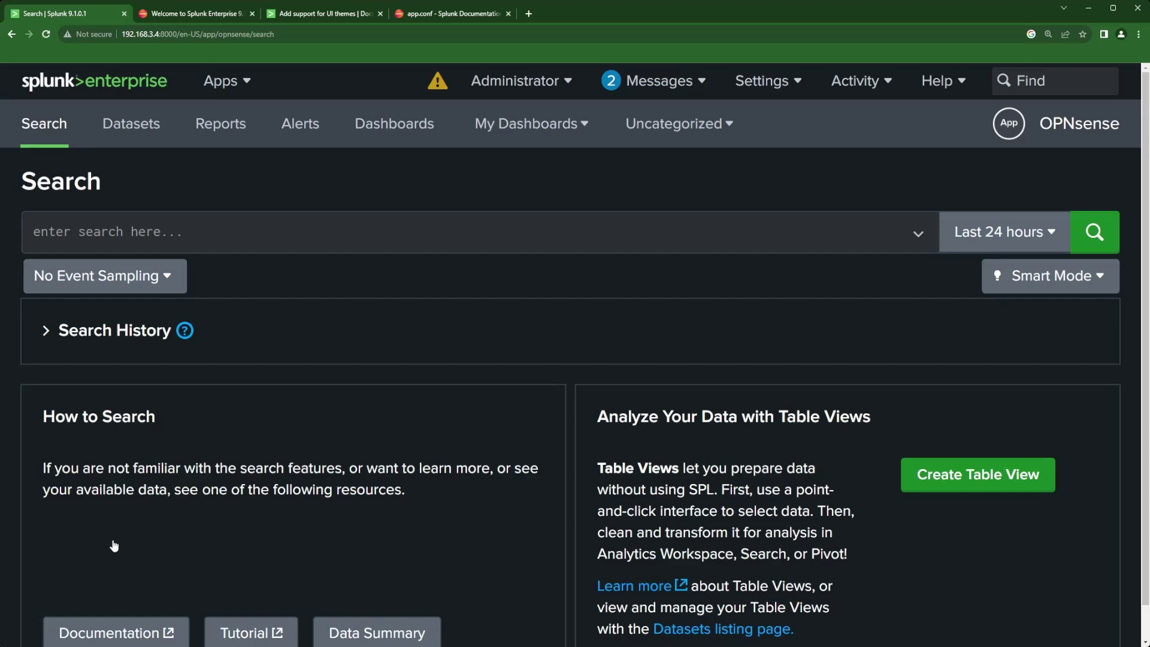
View the OPNsense app's Dashboards page listing its 18 dashboards
left_click(384, 131)
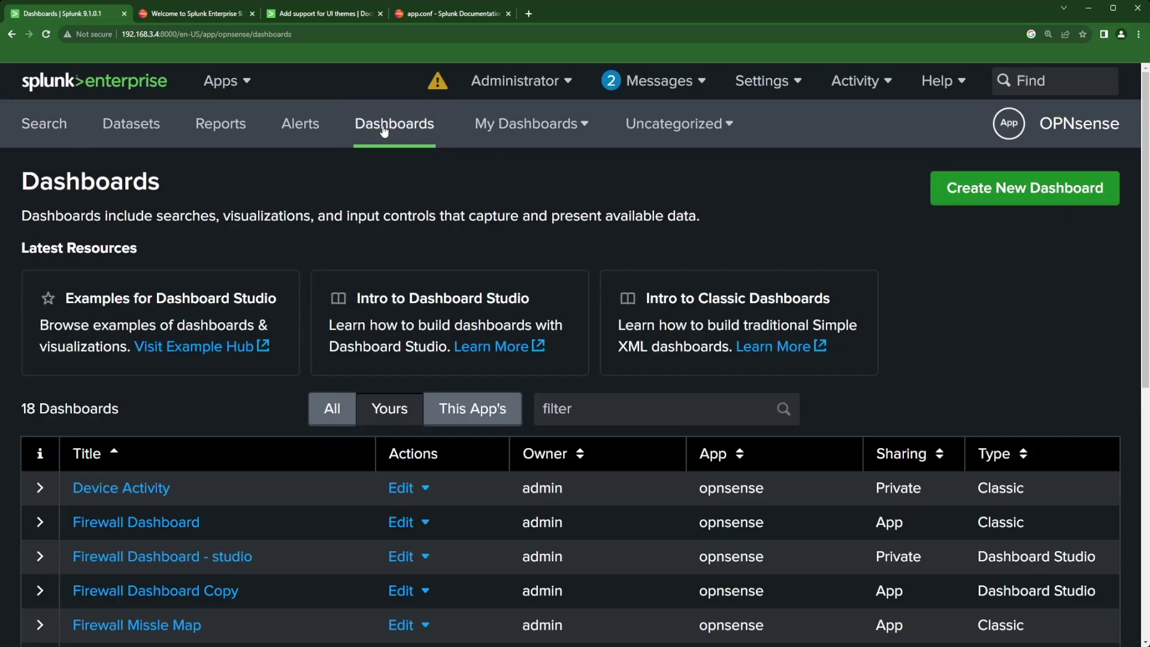
scroll(498, 252, "down", 5)
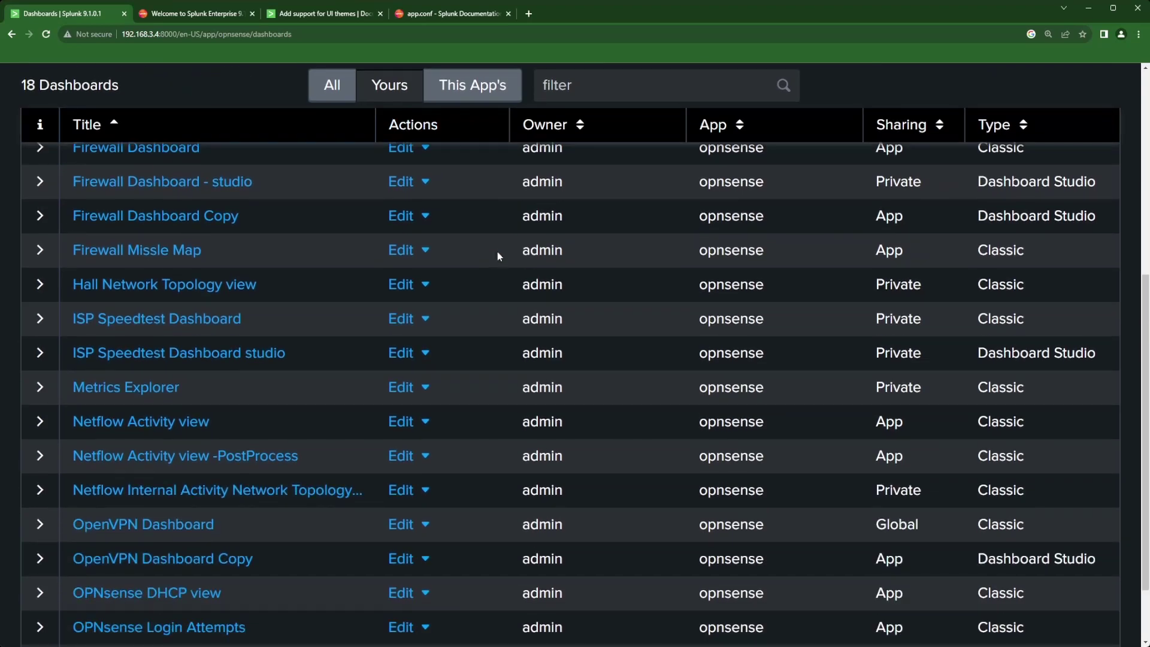
scroll(502, 257, "up", 5)
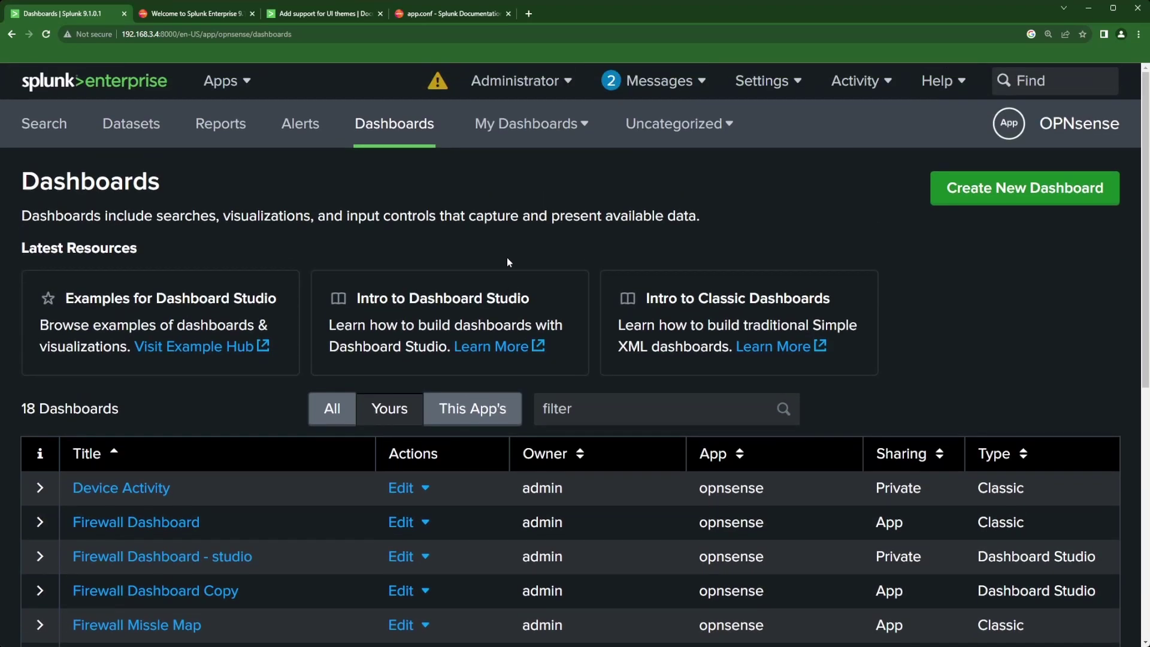